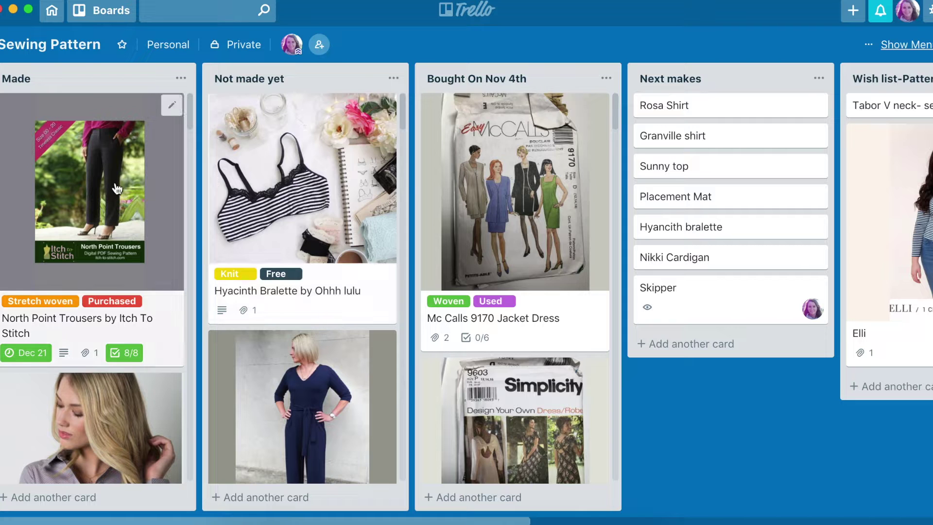
- Look through the cards in the Sewing Pattern board's lists, from Made to Wish list-Fabric
scroll(122, 195, "down", 20)
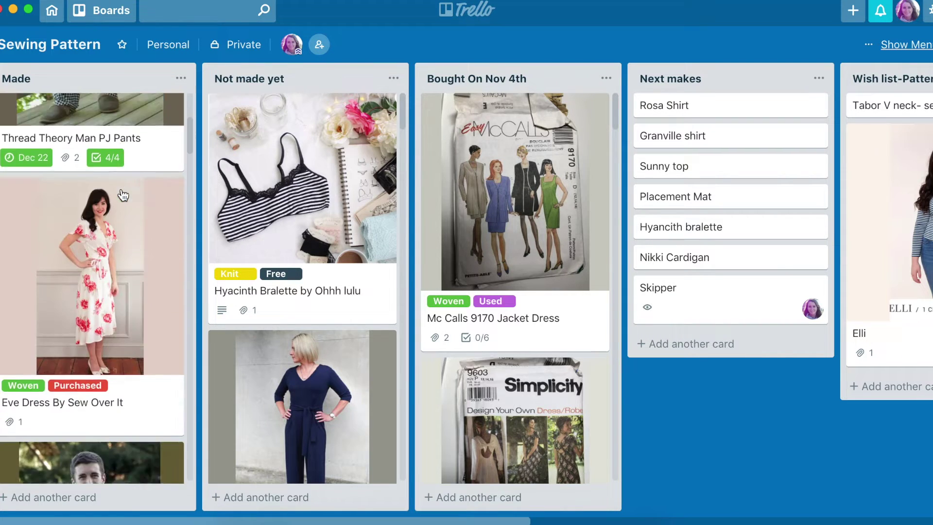
scroll(123, 195, "up", 15)
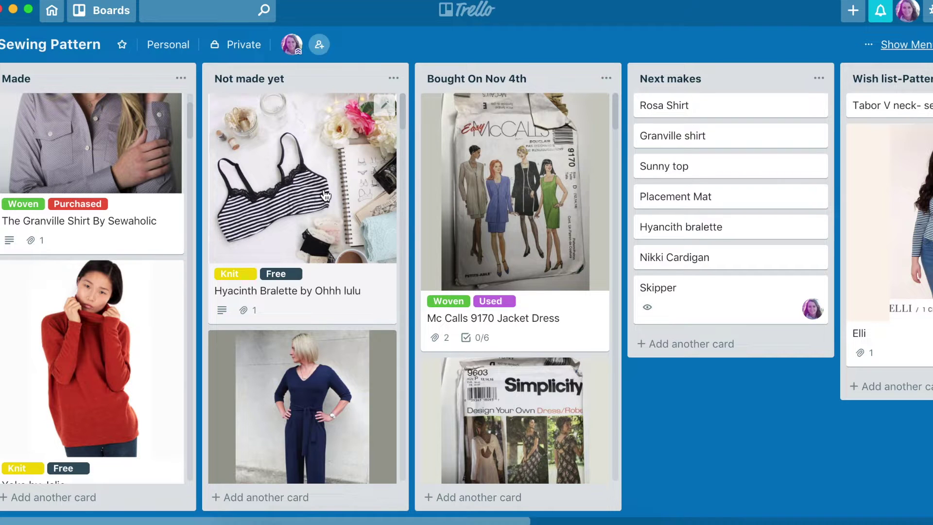
scroll(326, 195, "down", 3)
scroll(321, 190, "up", 3)
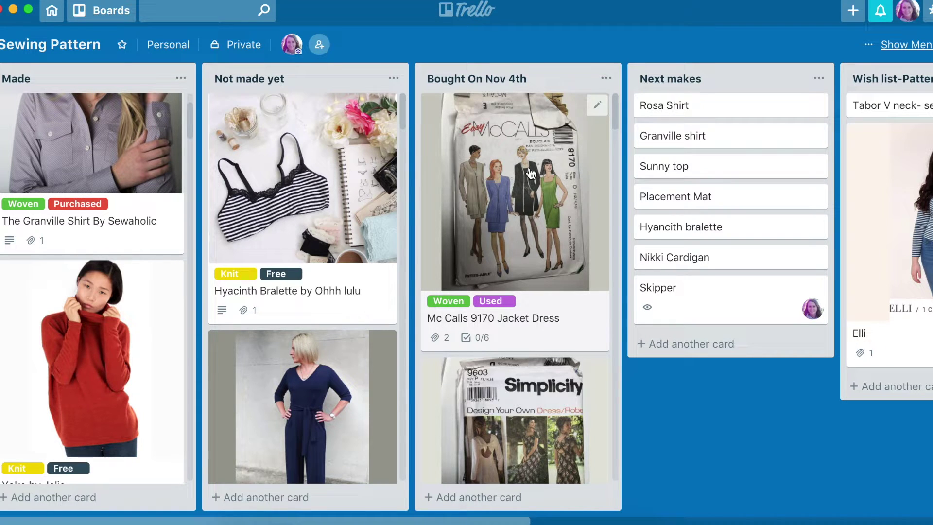
scroll(531, 174, "down", 1)
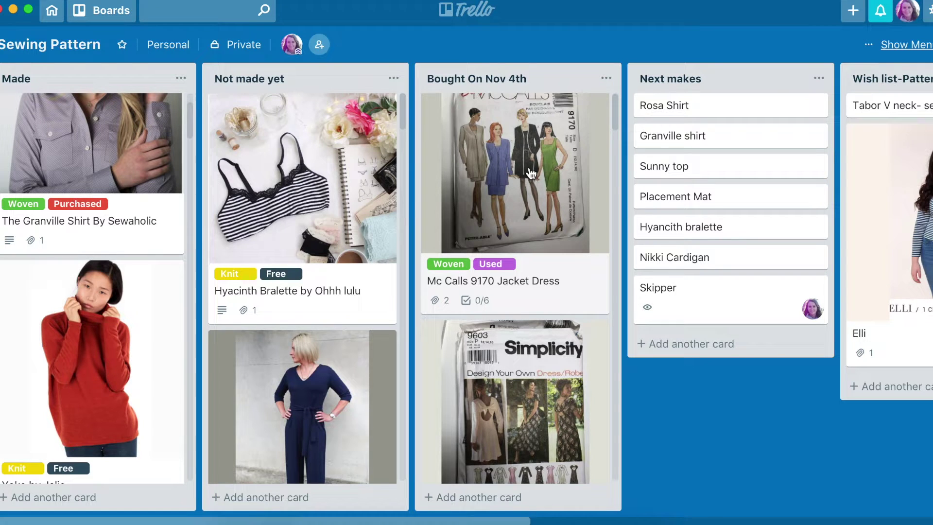
scroll(531, 173, "up", 1)
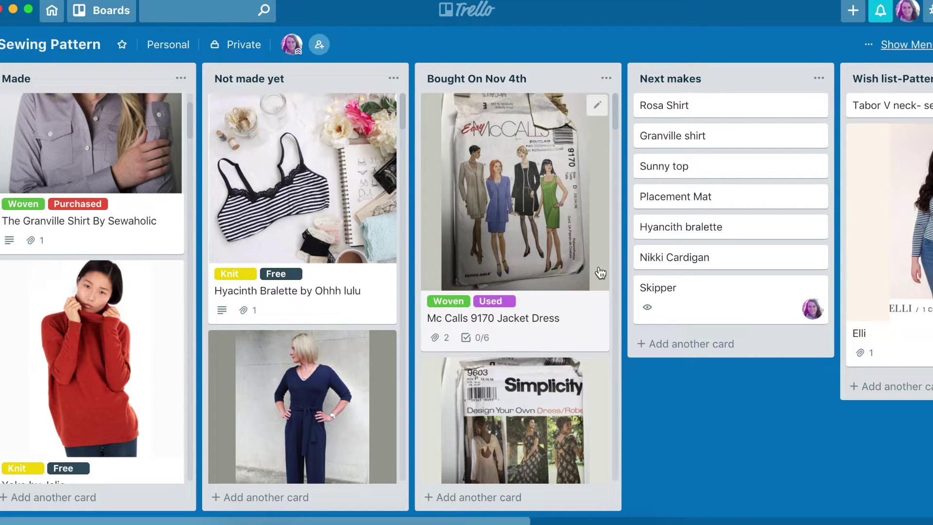
scroll(593, 273, "down", 4)
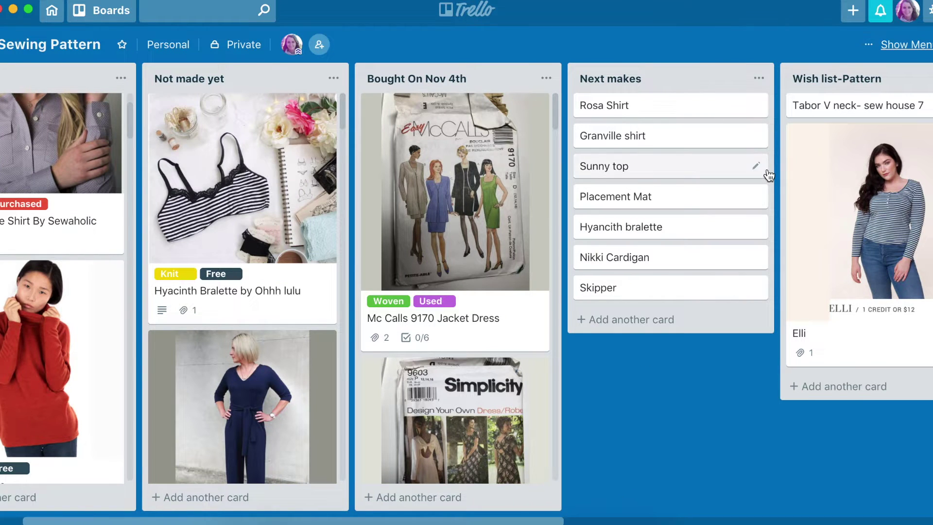
scroll(769, 175, "right", 4)
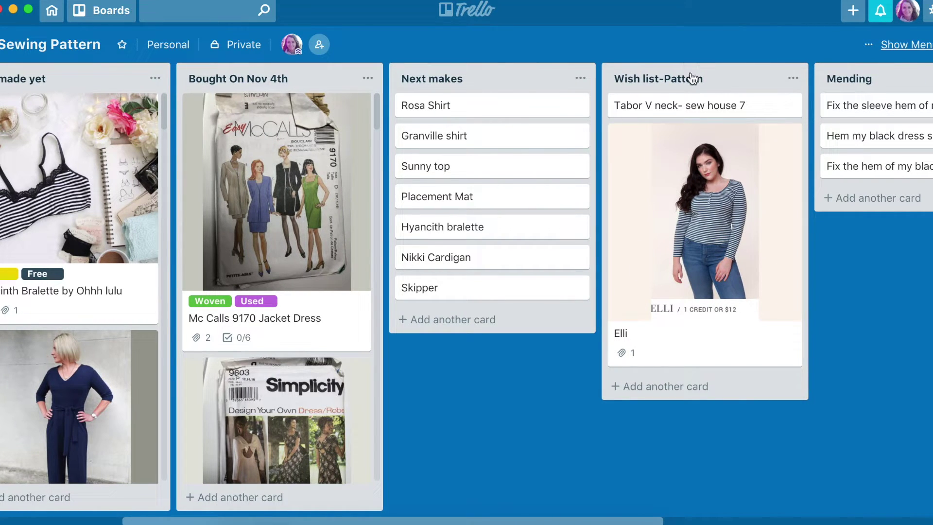
scroll(758, 77, "right", 7)
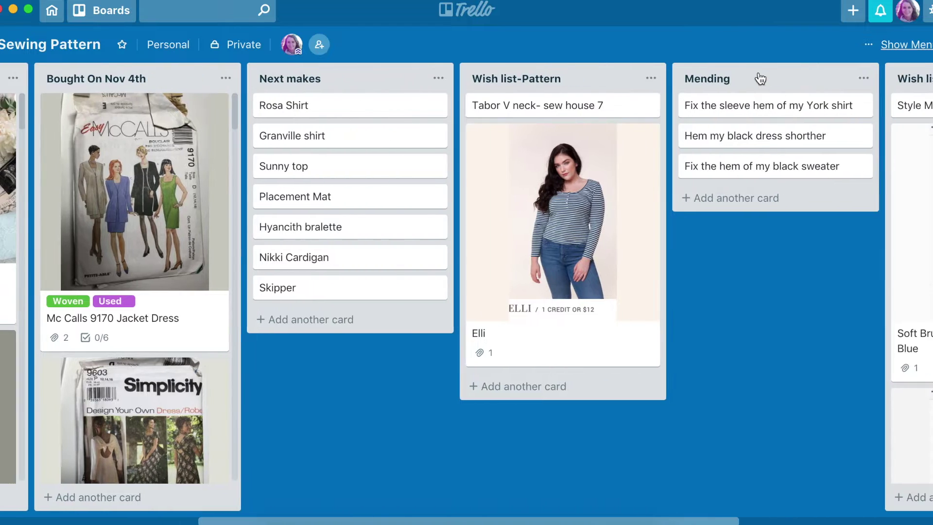
scroll(774, 182, "right", 2)
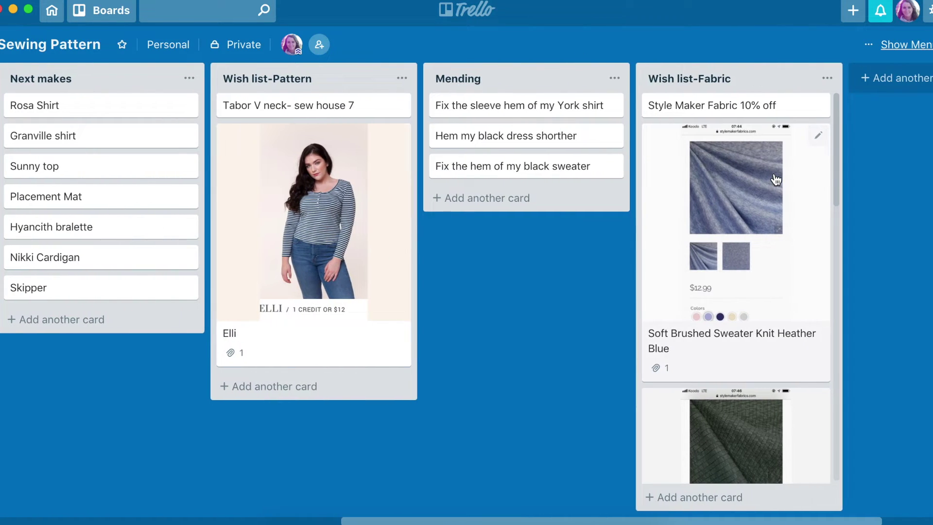
scroll(740, 197, "down", 6)
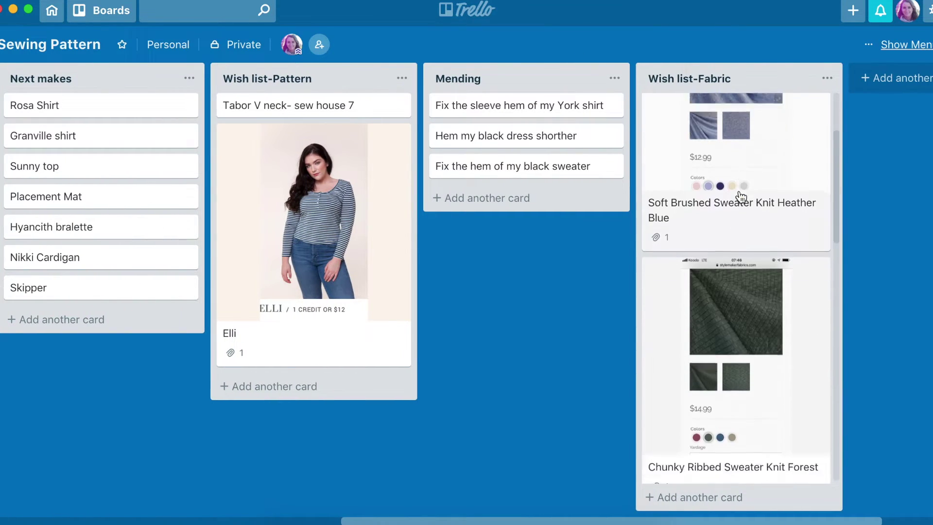
scroll(741, 197, "down", 6)
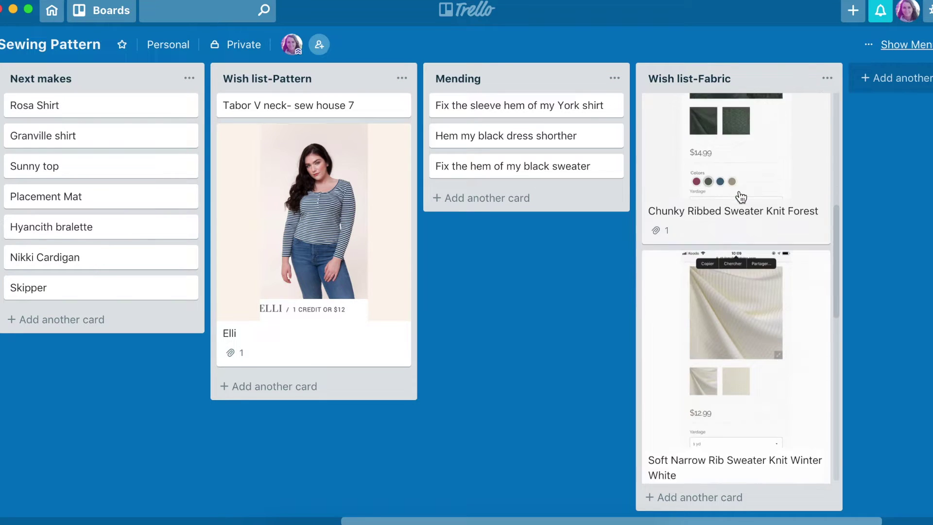
scroll(740, 196, "down", 3)
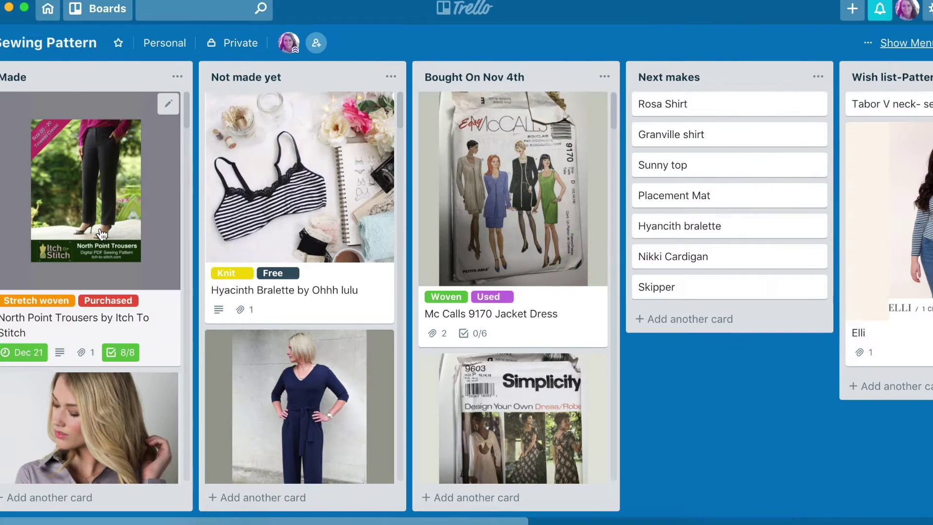
- Open the North Point Trousers by Itch To Stitch card in the Made list
left_click(100, 228)
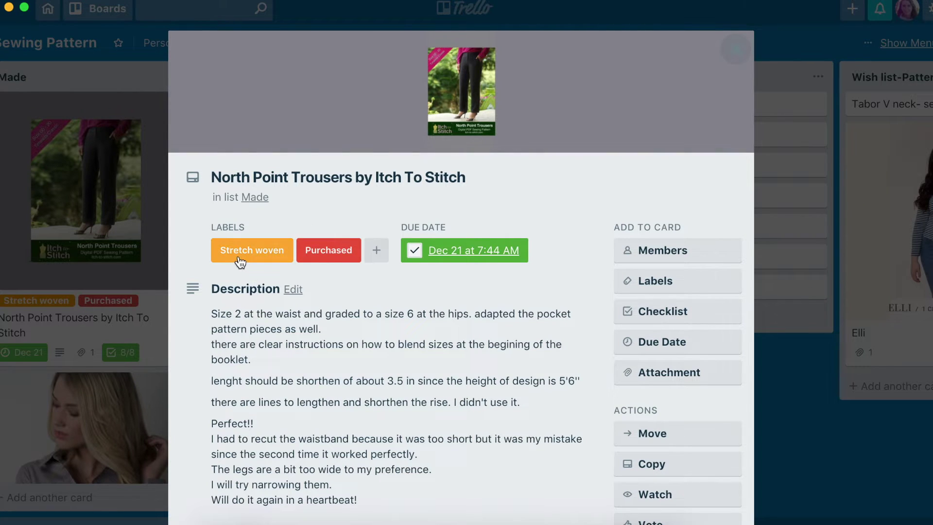
- Try adding the Knit label to the North Point Trousers card and remove it again
left_click(372, 257)
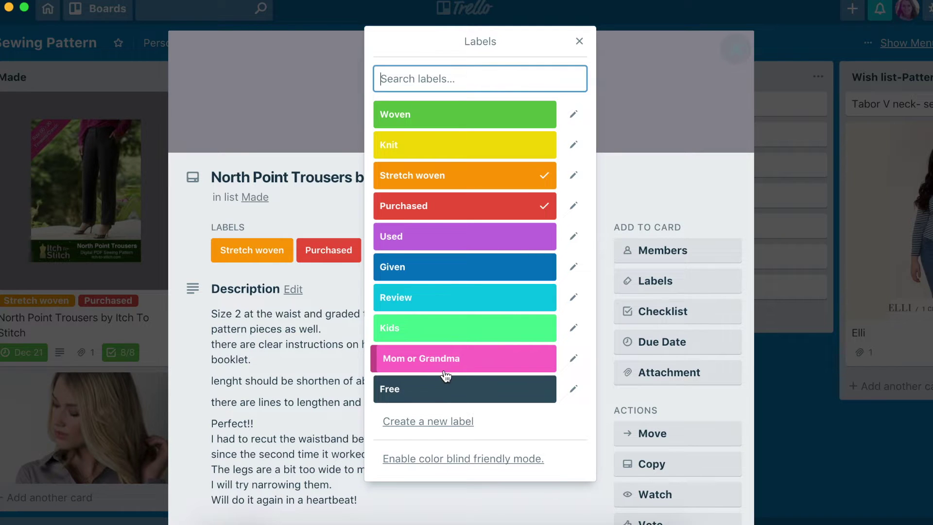
left_click(511, 156)
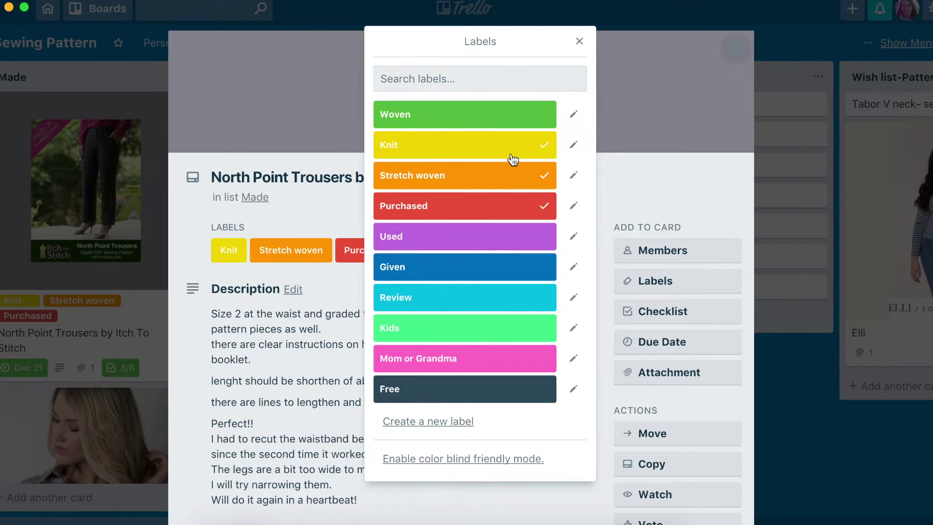
left_click(512, 158)
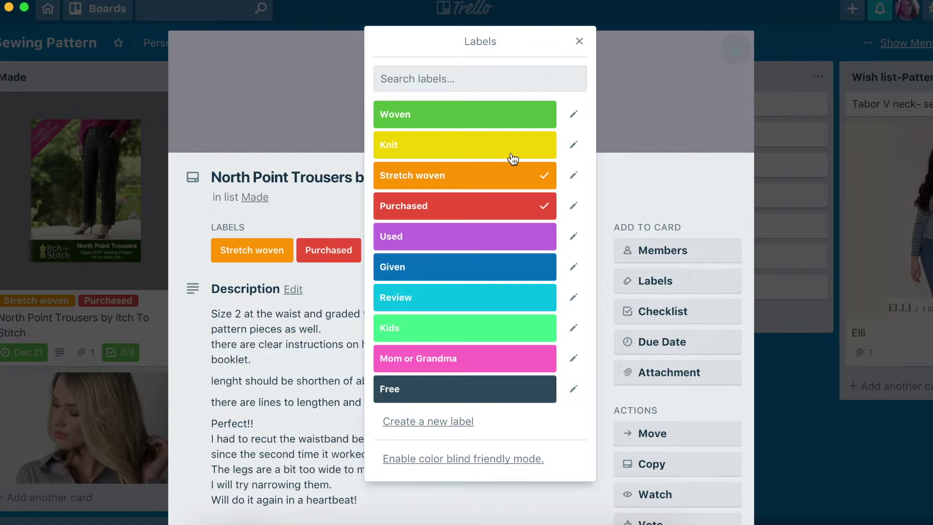
left_click(578, 42)
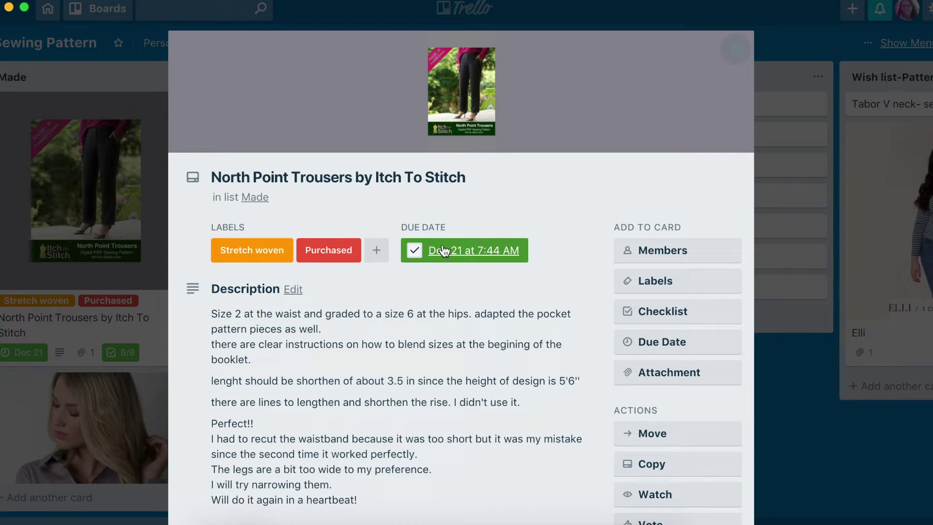
- Uncheck the Picture item in the North Point Trousers card's checklist and check it again
scroll(538, 225, "down", 3)
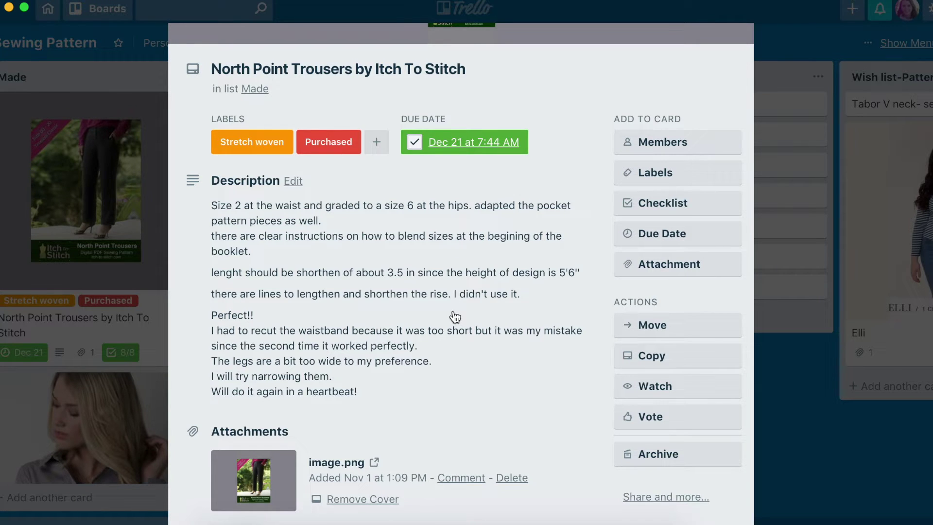
scroll(455, 316, "down", 1)
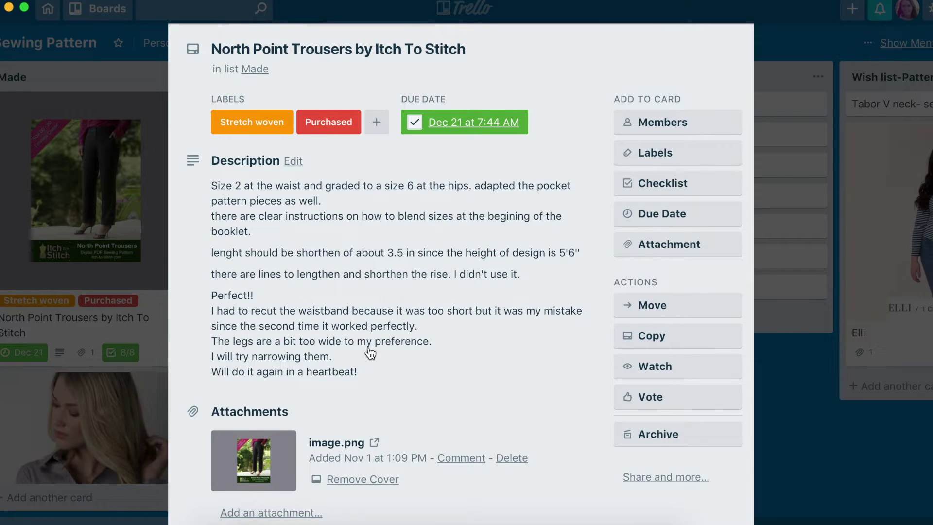
scroll(255, 426, "down", 10)
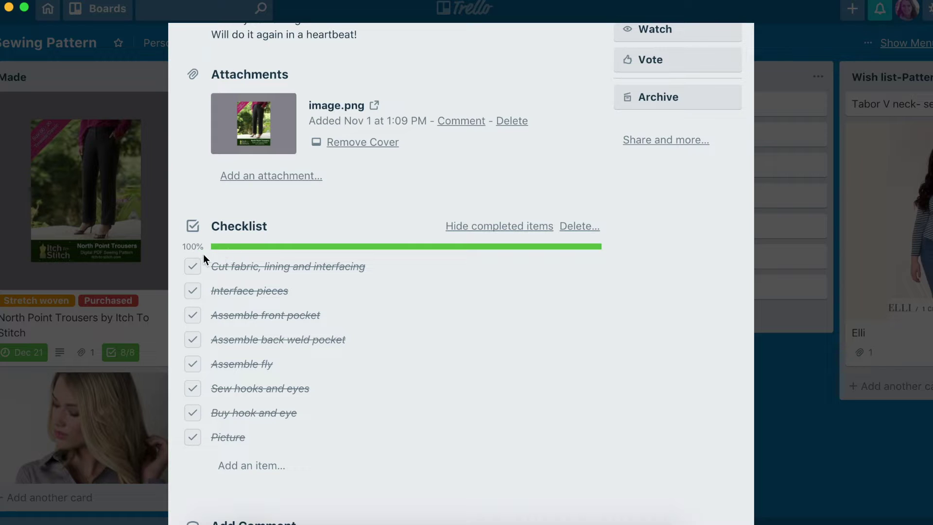
left_click(192, 437)
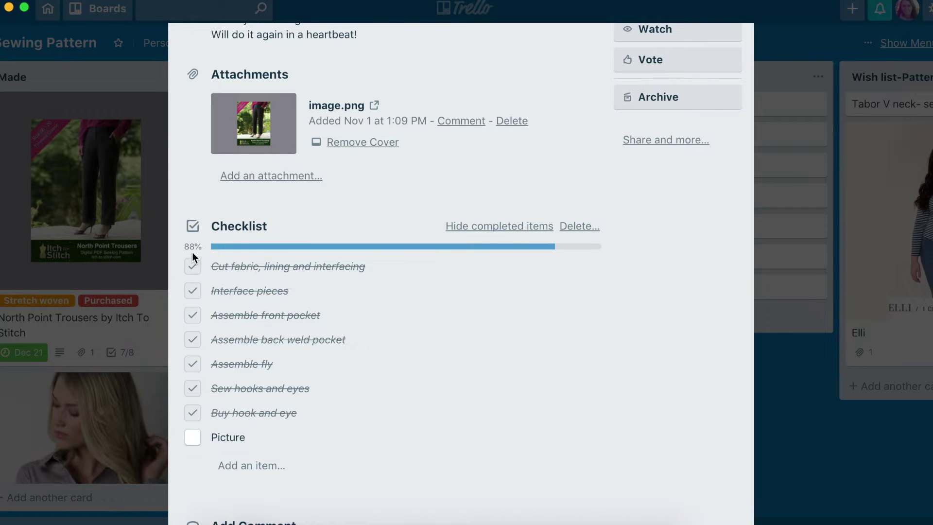
left_click(187, 437)
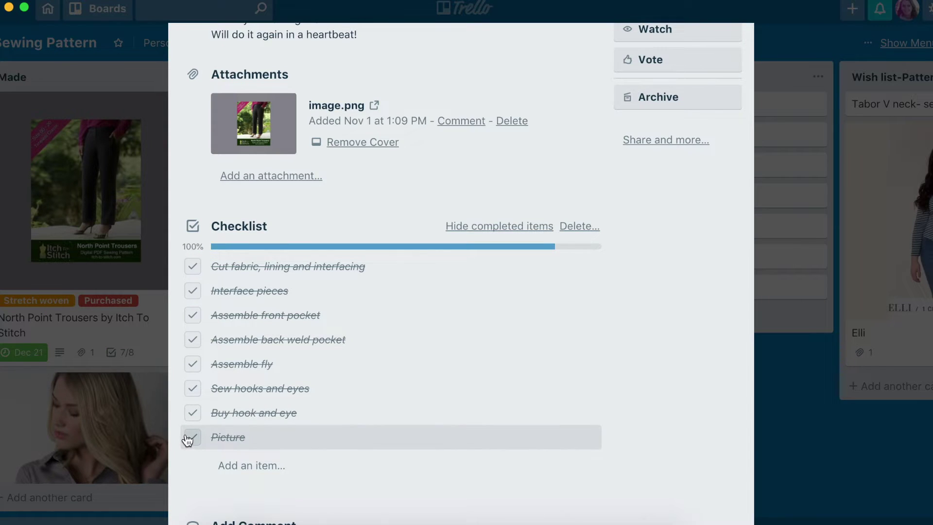
- Examine the card's comment section and the options for adding a checklist with items copied from another card
scroll(187, 440, "down", 1)
scroll(187, 440, "down", 4)
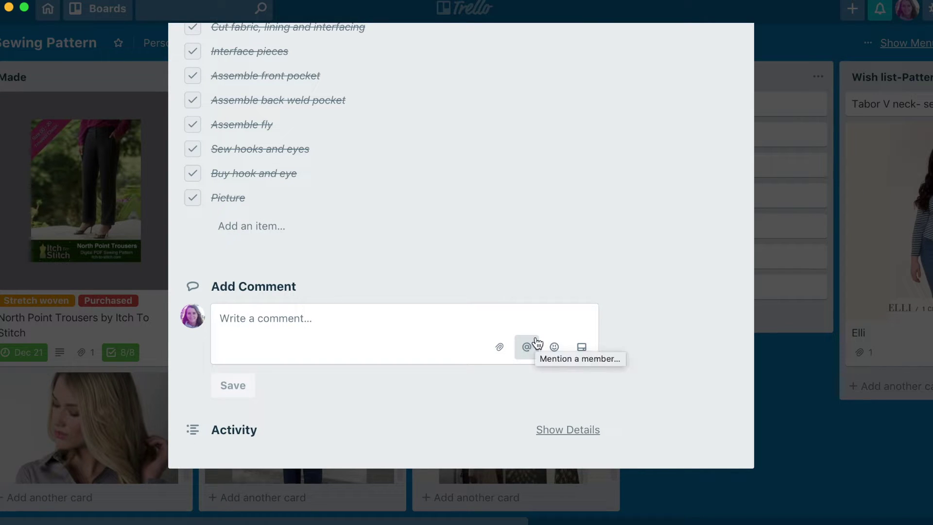
scroll(506, 374, "up", 10)
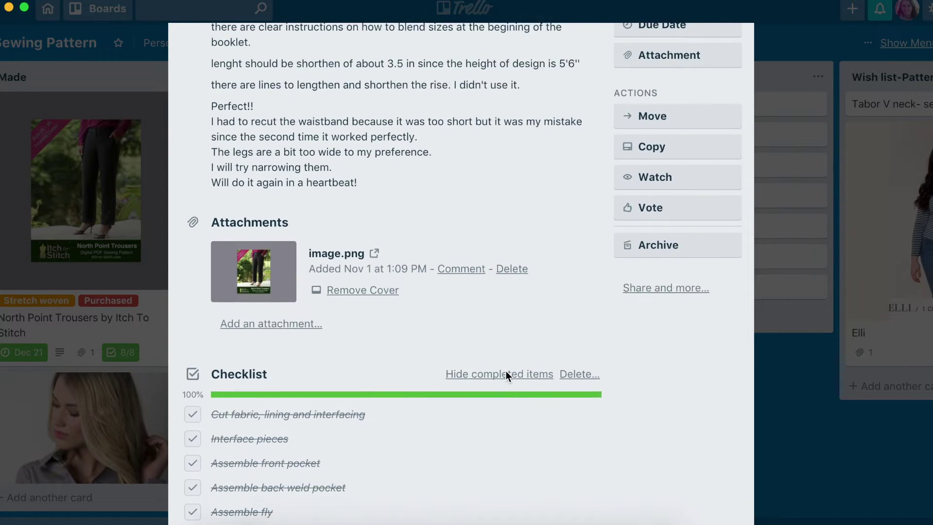
scroll(506, 376, "up", 4)
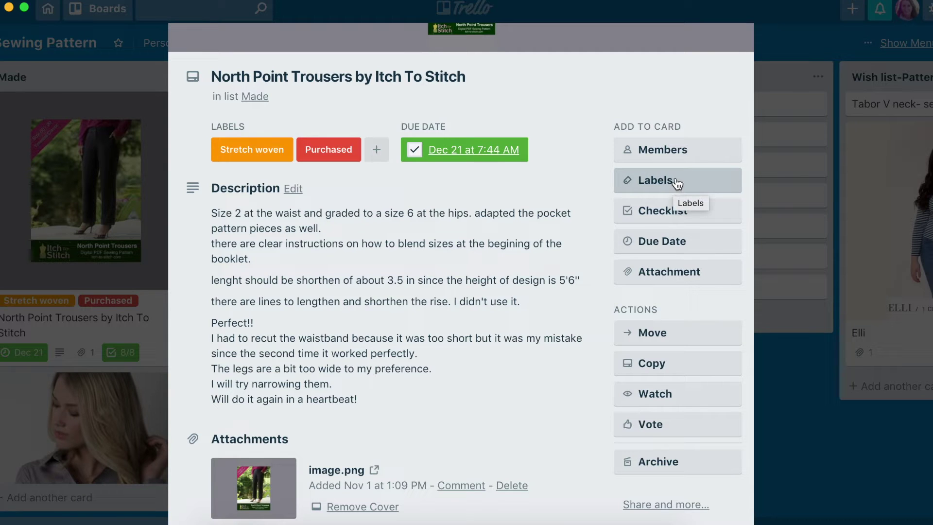
left_click(671, 213)
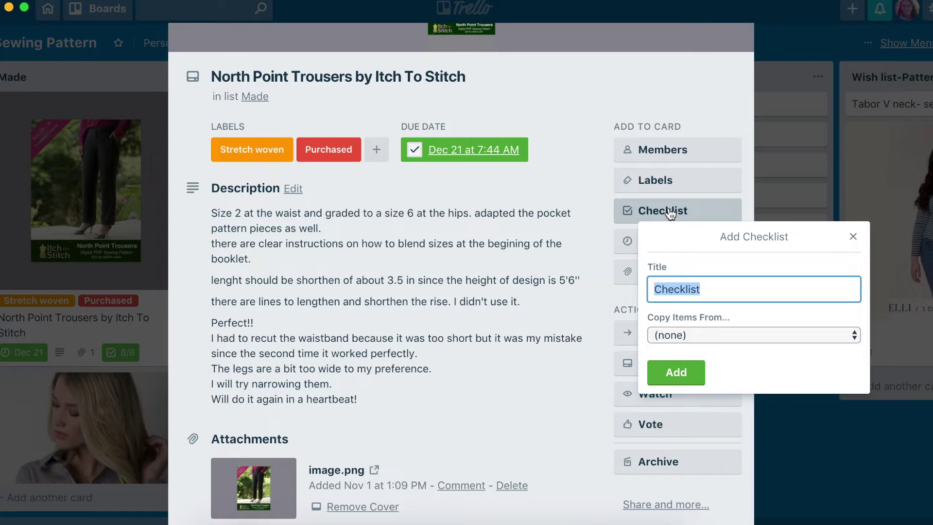
left_click(673, 335)
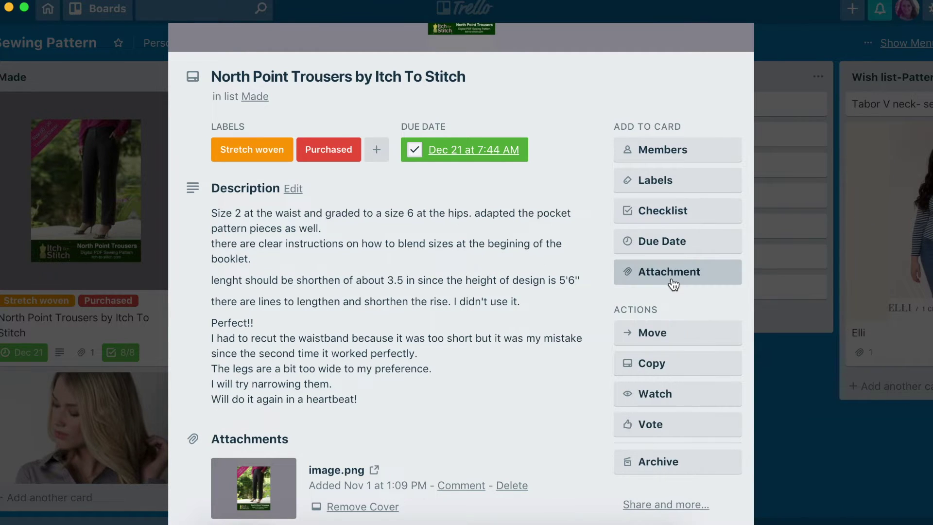
- Attach the red sweater image "Capture d'écran, le 2018-12-31 à 14.06.38.png" from the computer to the card
left_click(672, 280)
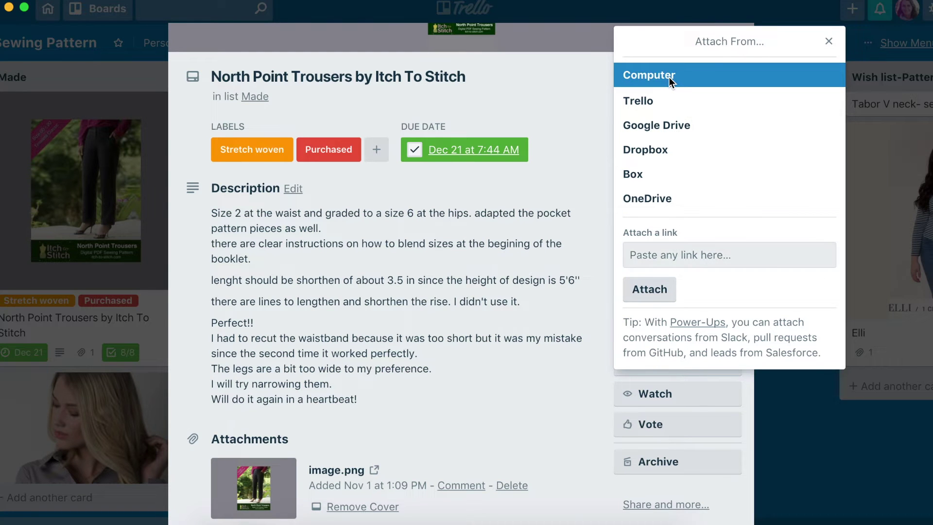
left_click(681, 74)
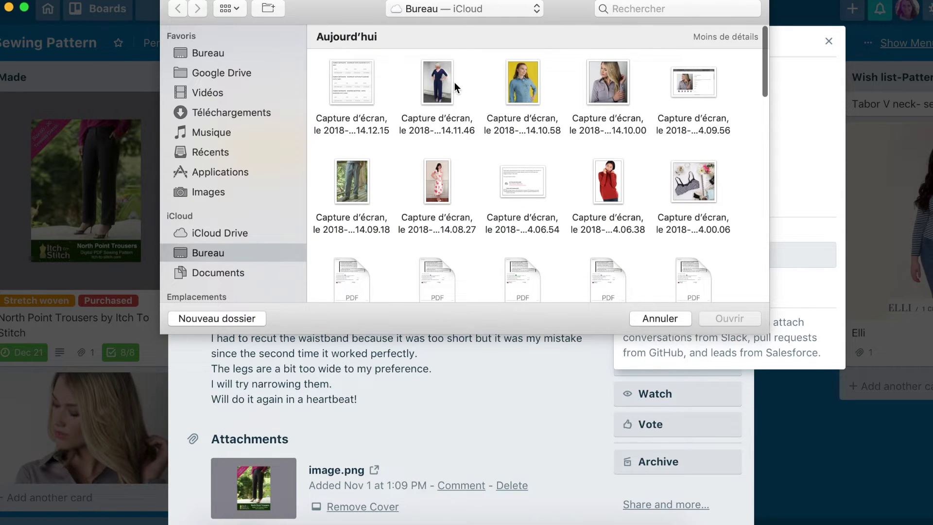
scroll(515, 188, "down", 2)
left_click(607, 154)
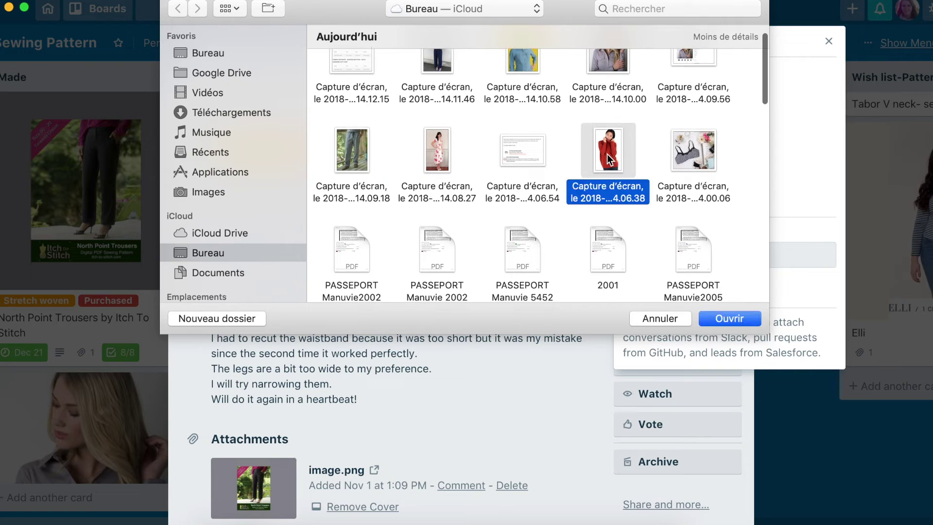
double_click(607, 154)
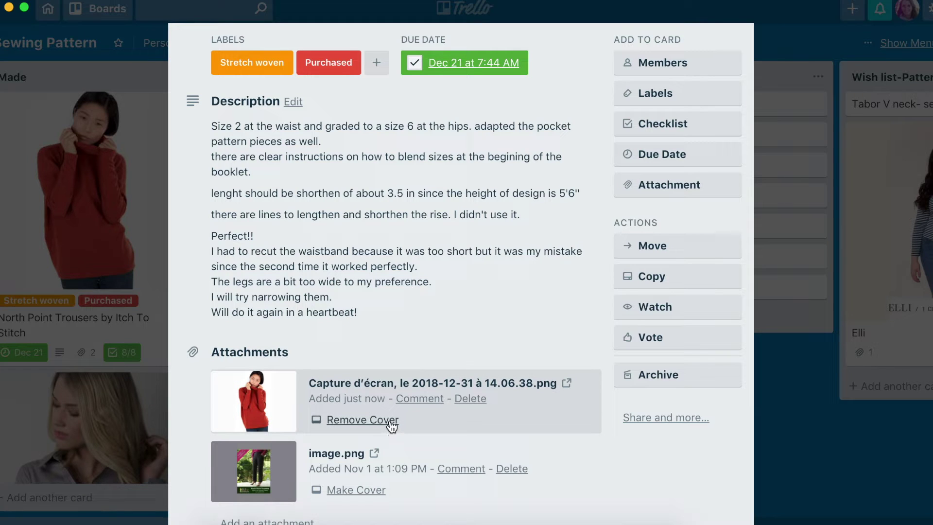
- Delete the red sweater image attachment from the North Point Trousers card
left_click(480, 400)
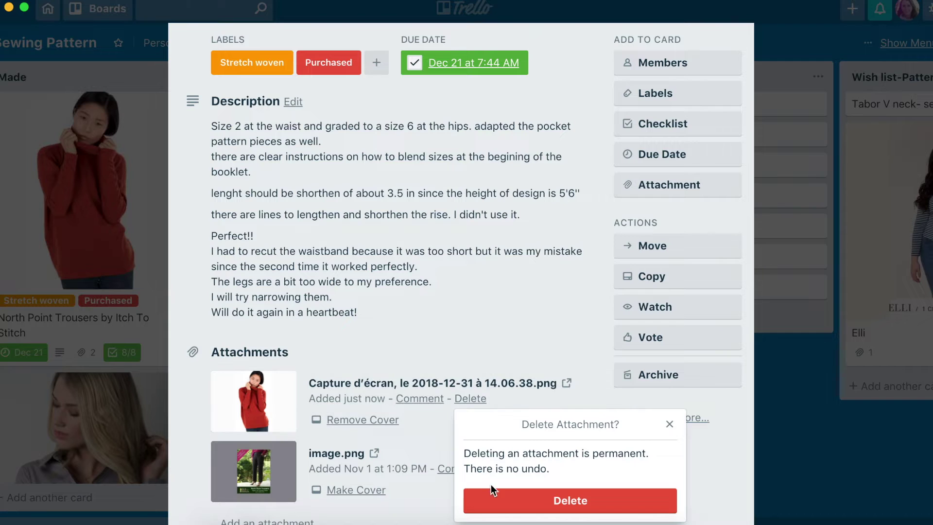
left_click(491, 500)
- Move the North Point Trousers card to position 1 of the Not made yet list, and return it to the top of the Made list
scroll(487, 497, "down", 1)
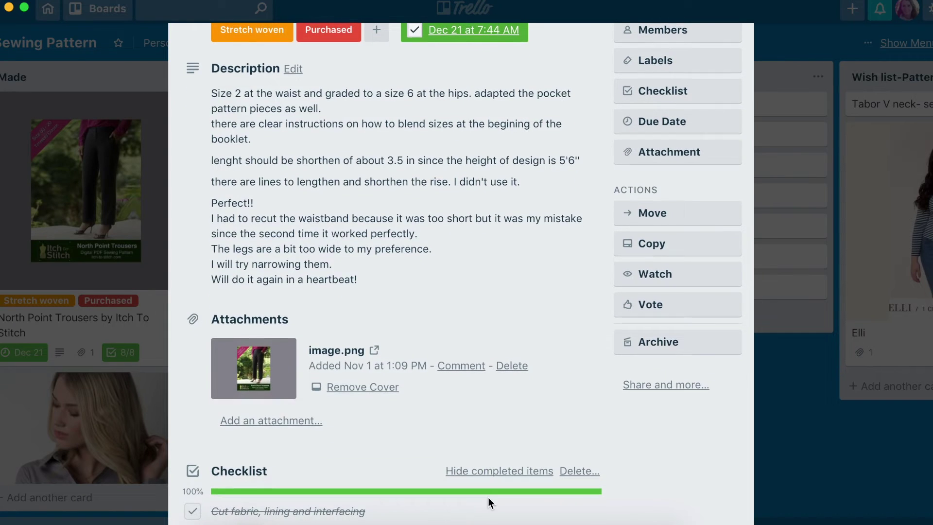
left_click(645, 217)
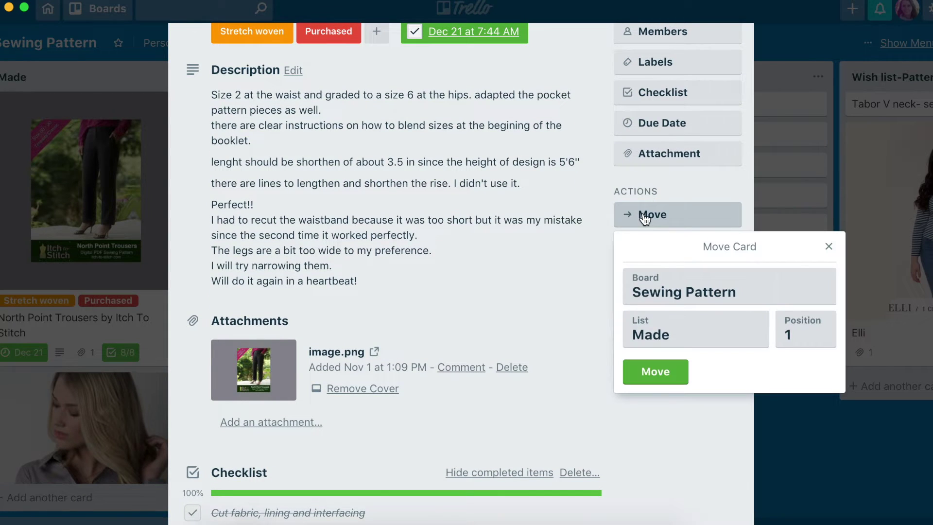
left_click(680, 335)
left_click(680, 342)
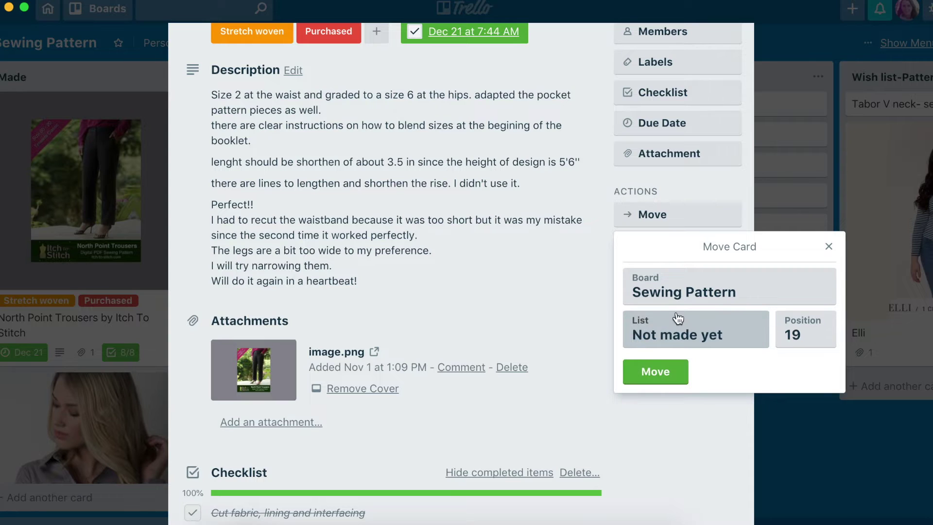
left_click(804, 335)
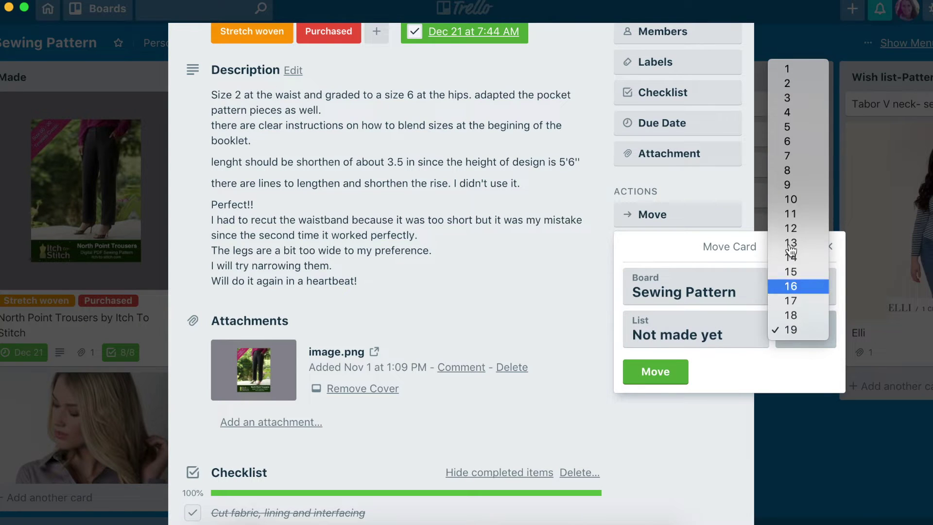
left_click(787, 69)
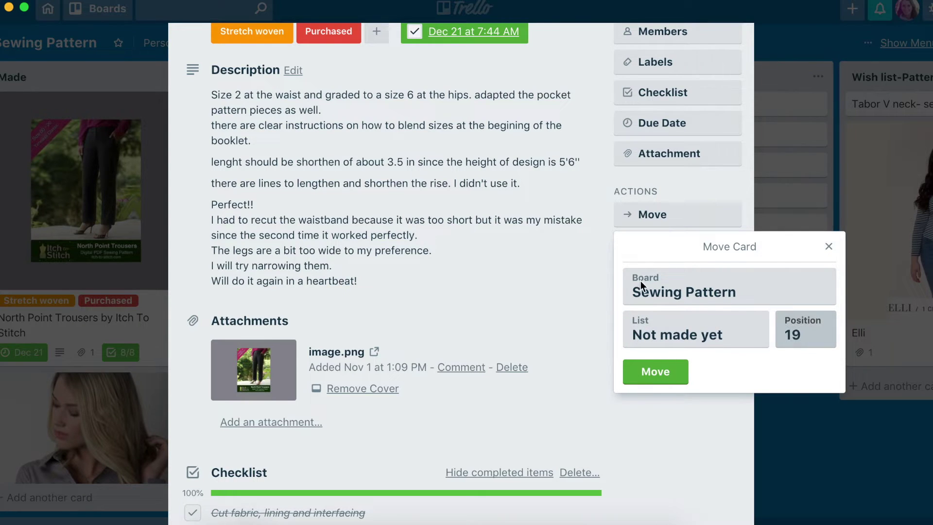
left_click(641, 378)
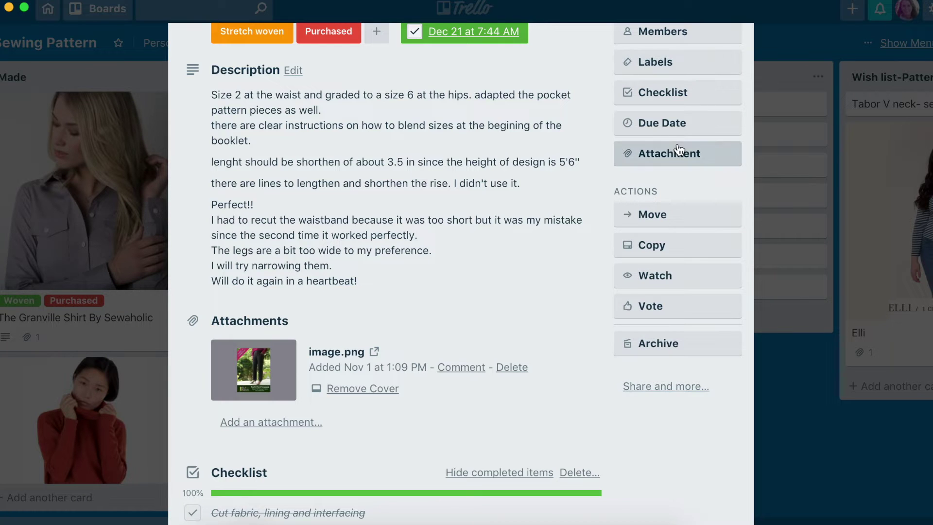
scroll(676, 159, "up", 3)
scroll(707, 79, "up", 5)
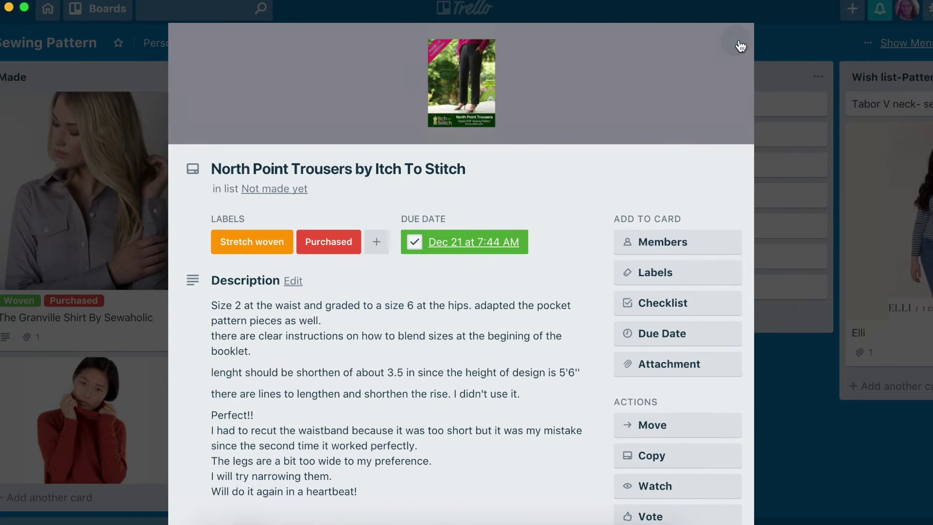
left_click(739, 43)
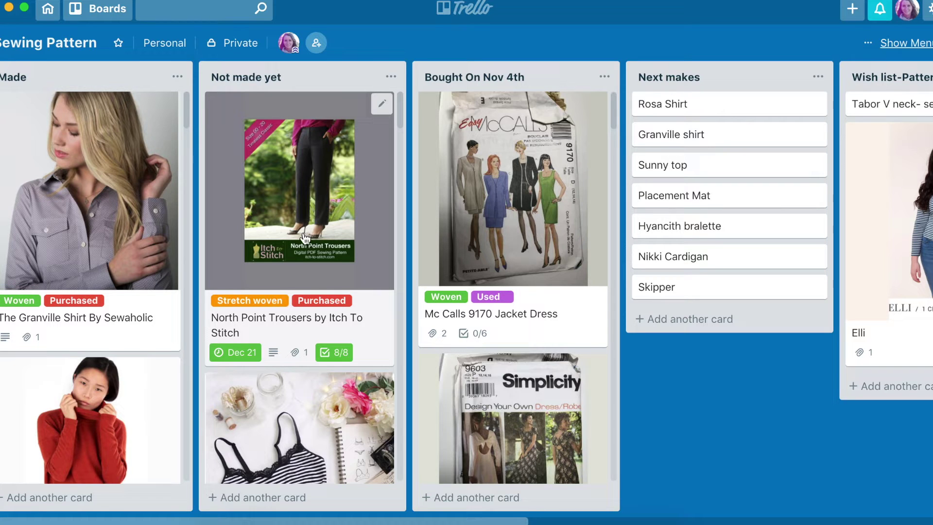
left_click_drag(294, 222, 75, 205)
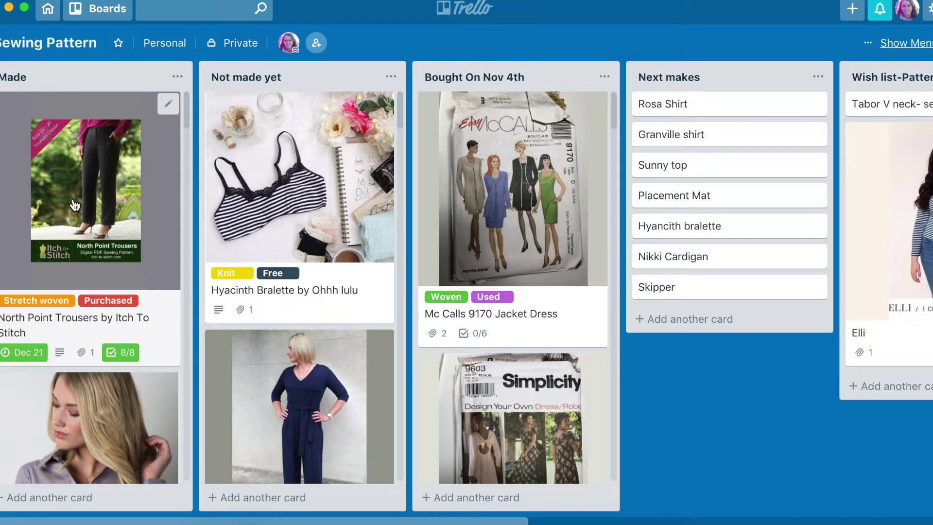
- Rename the Thread Theory Man PJ Pants card in the Made list to "Eastwood Pajamas by Thread Theory"
scroll(126, 199, "down", 2)
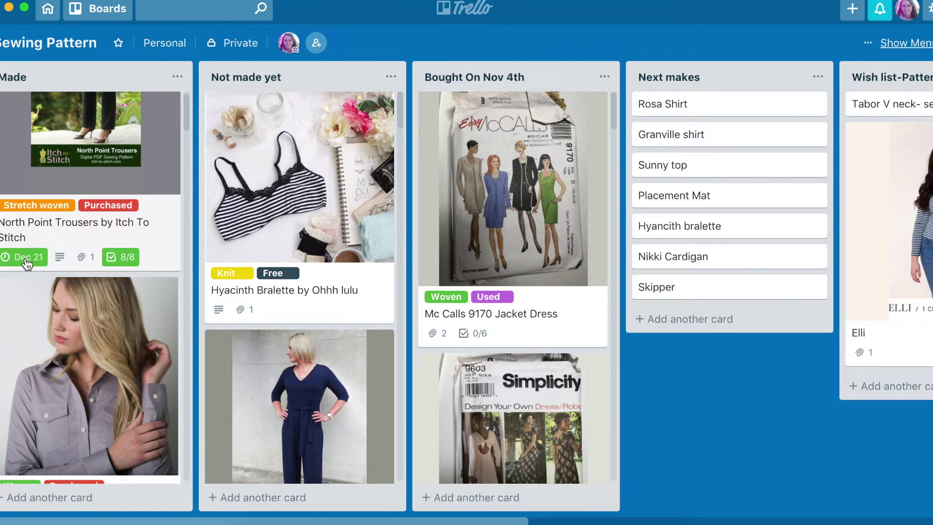
scroll(6, 278, "down", 5)
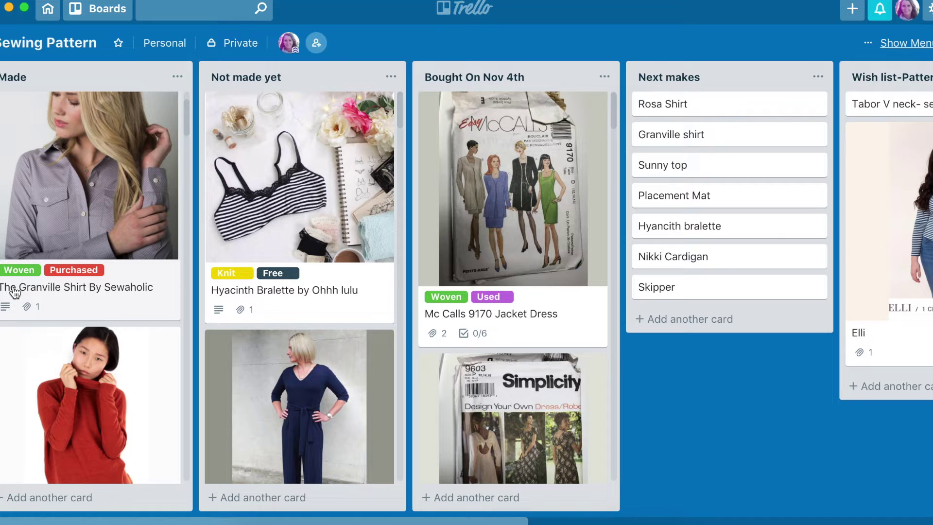
scroll(102, 305, "down", 10)
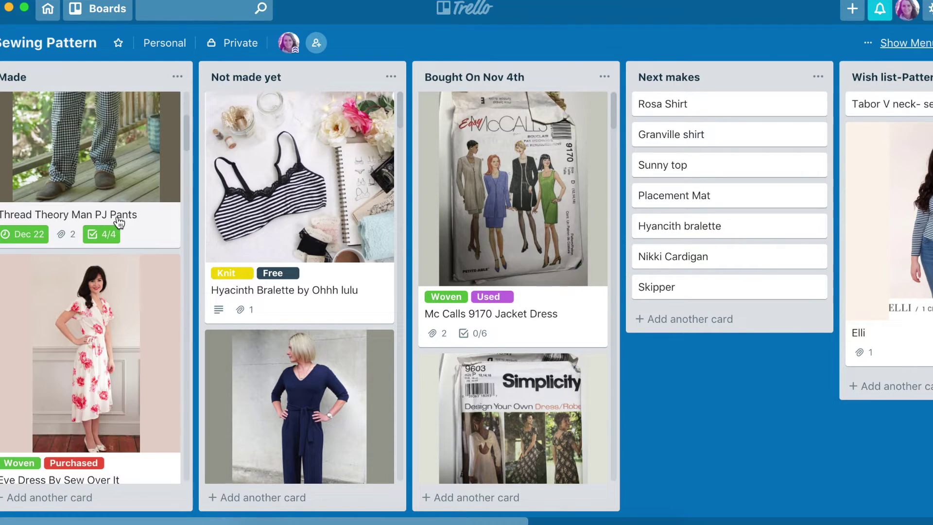
left_click(119, 219)
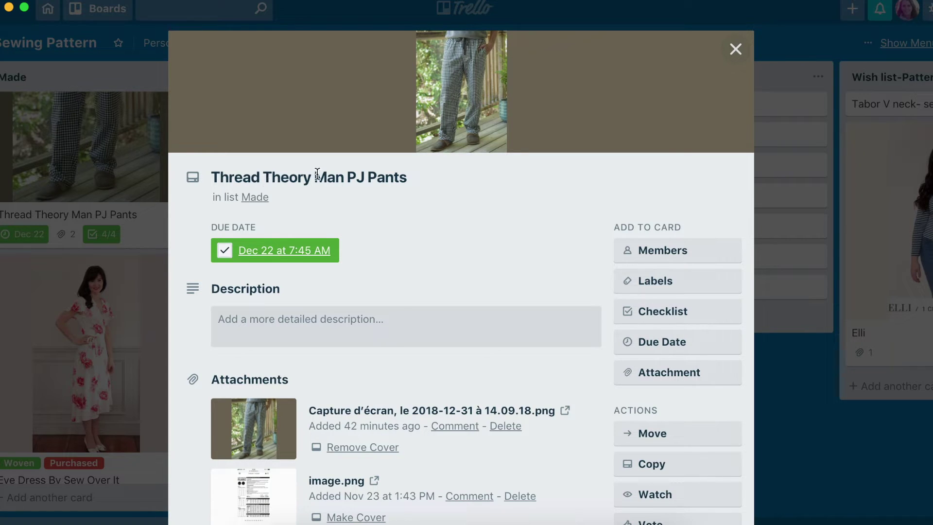
left_click_drag(318, 175, 447, 187)
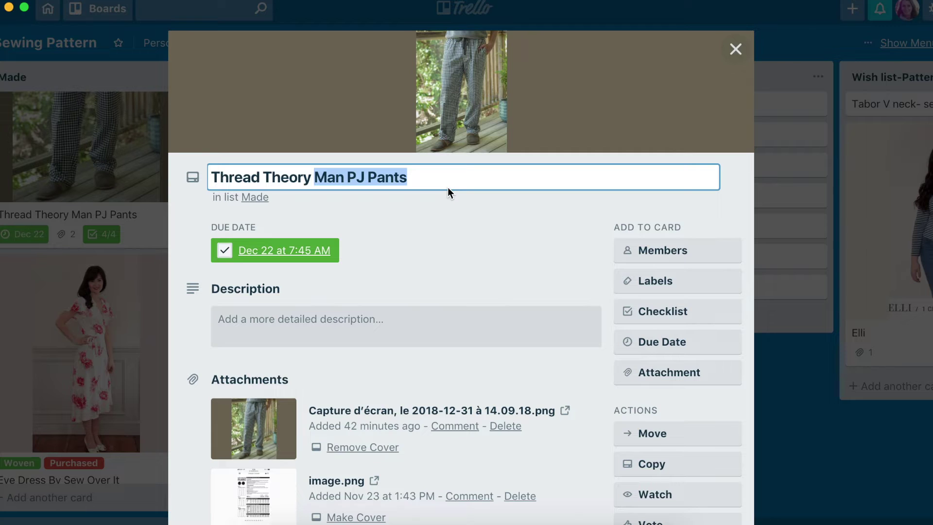
key("BackSpace")
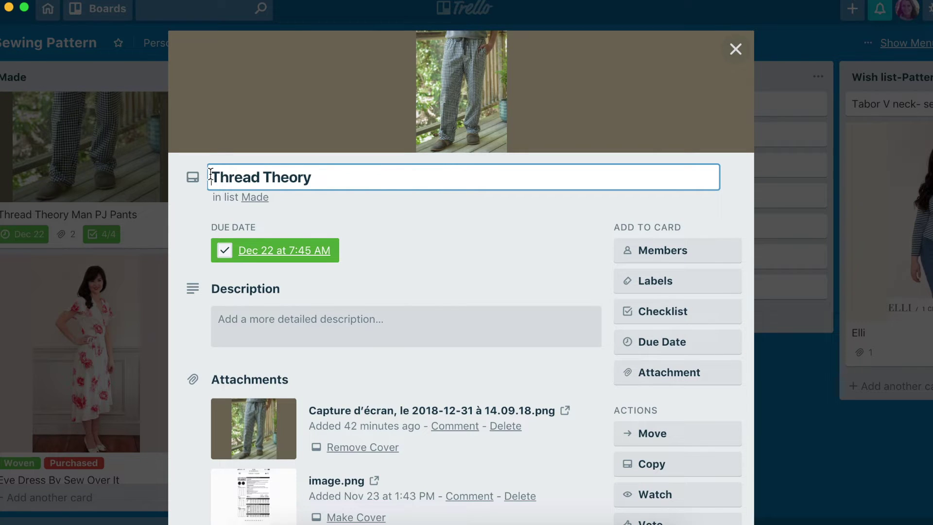
type("Eas")
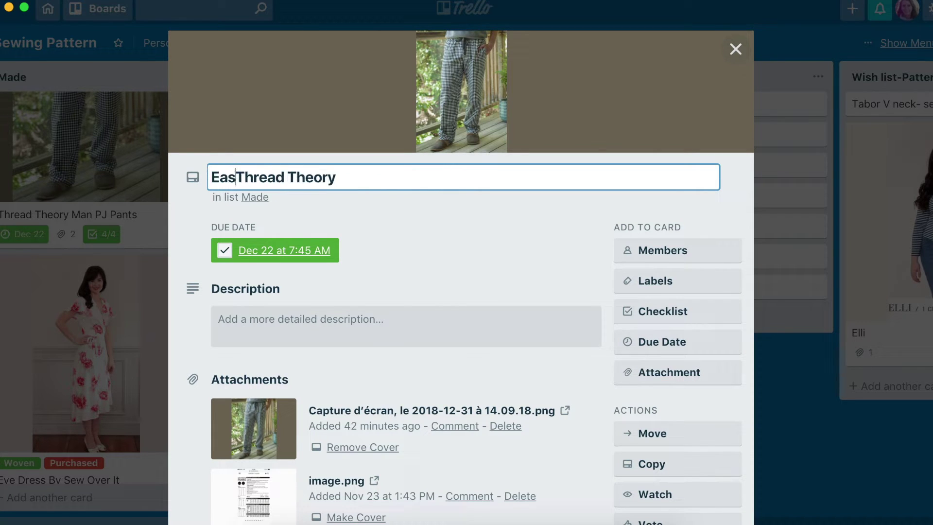
type("twood ")
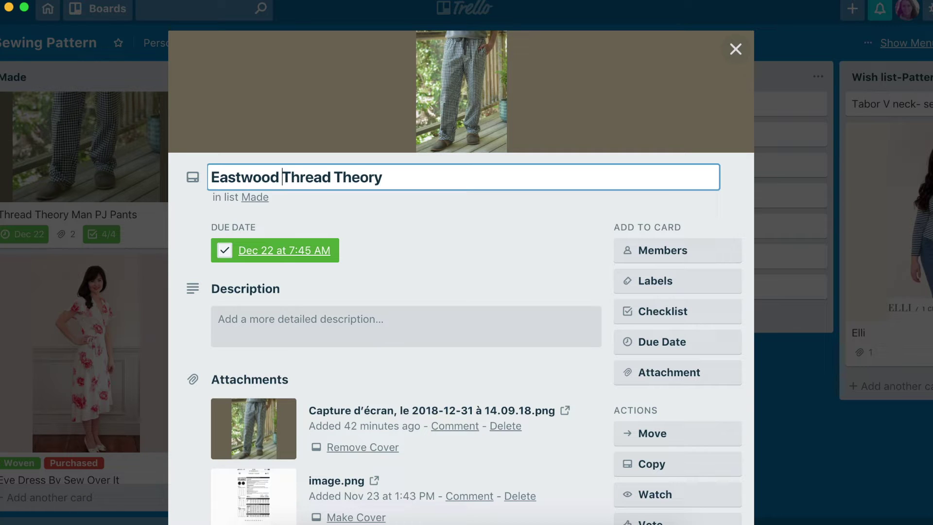
type("Pajamas ")
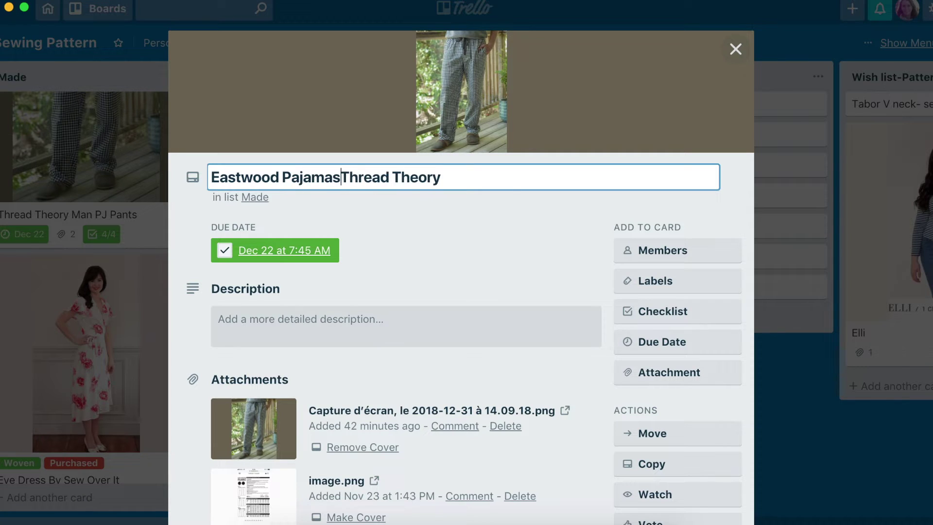
type("by")
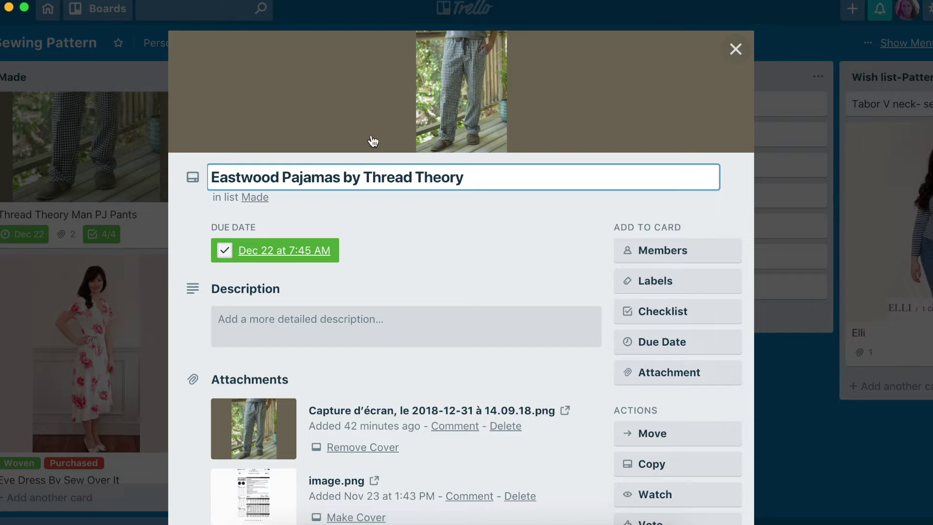
left_click(437, 261)
- Examine the materials and size charts in the Eastwood Pajamas card's image.png attachment, and close the image and the card
scroll(583, 146, "down", 2)
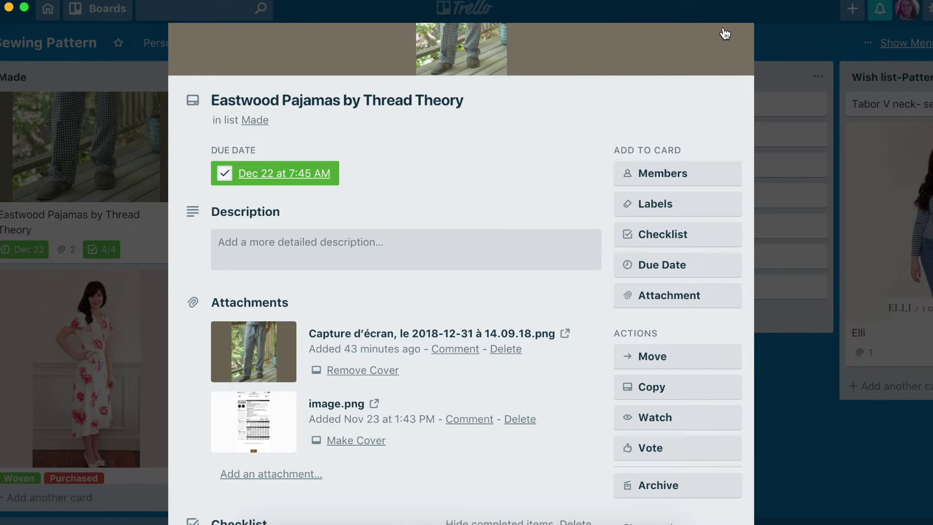
left_click(262, 418)
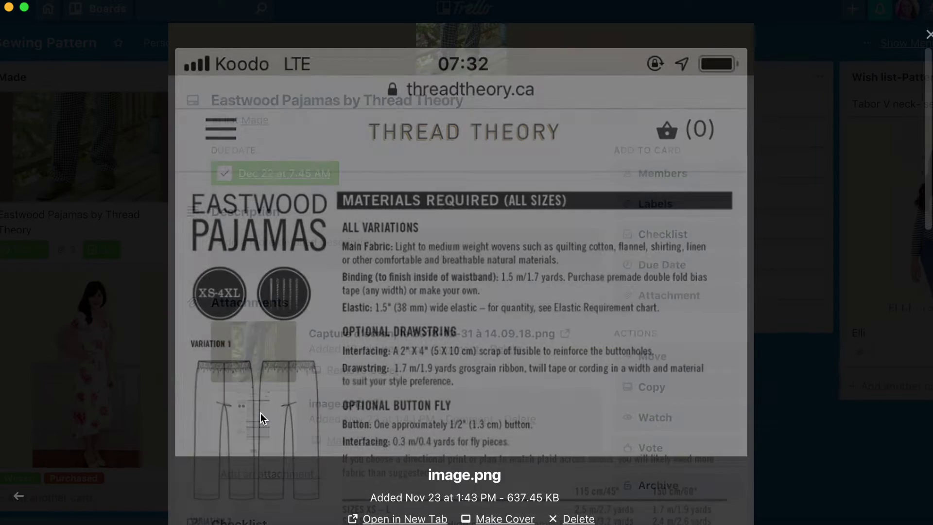
scroll(340, 334, "down", 3)
scroll(340, 329, "down", 5)
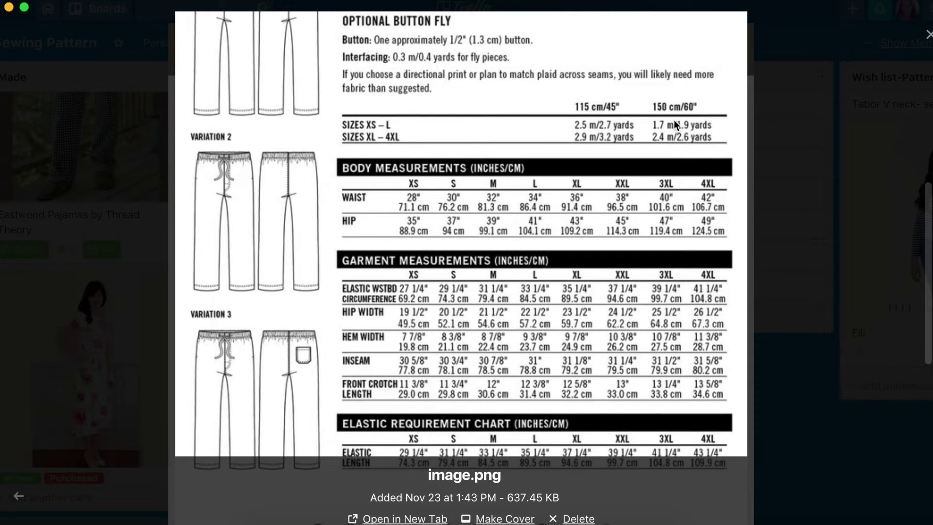
scroll(654, 106, "up", 5)
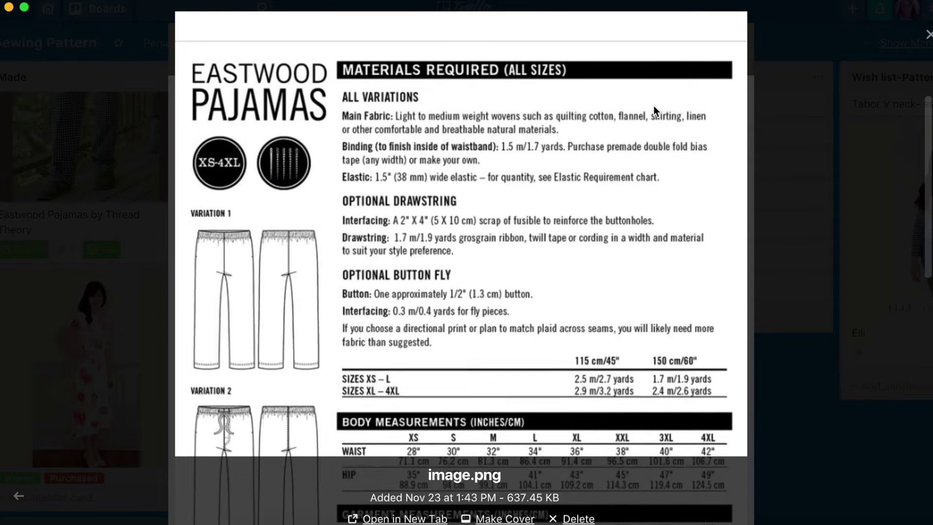
scroll(654, 106, "up", 3)
left_click(721, 42)
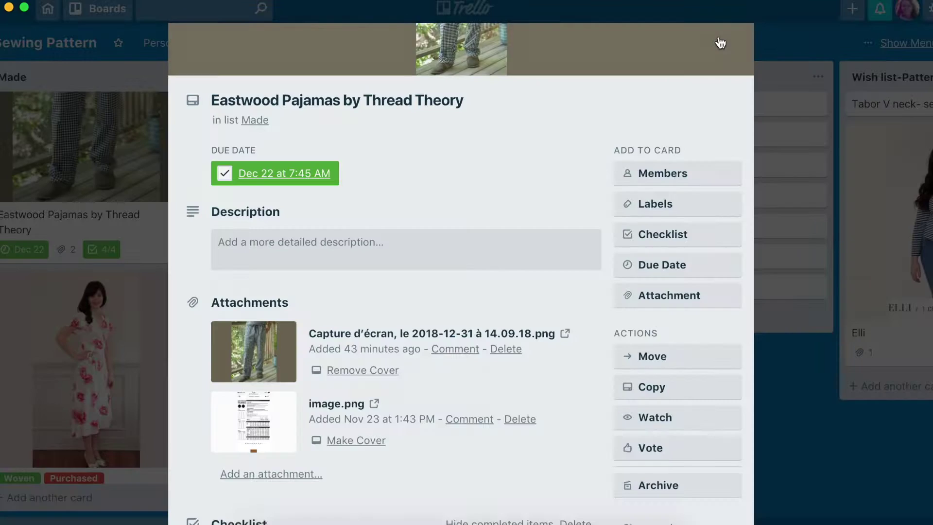
left_click(720, 42)
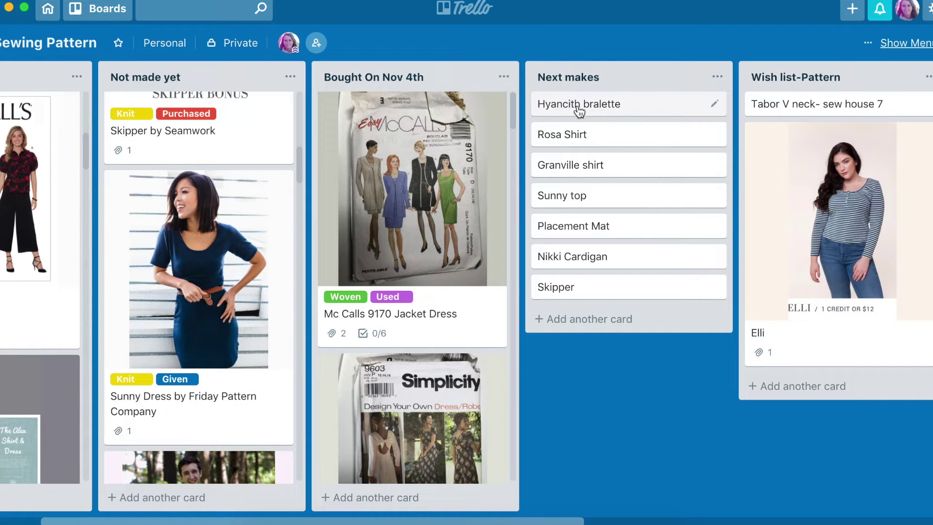
- Archive the Hyancith bralette card in the Next makes list
left_click(714, 104)
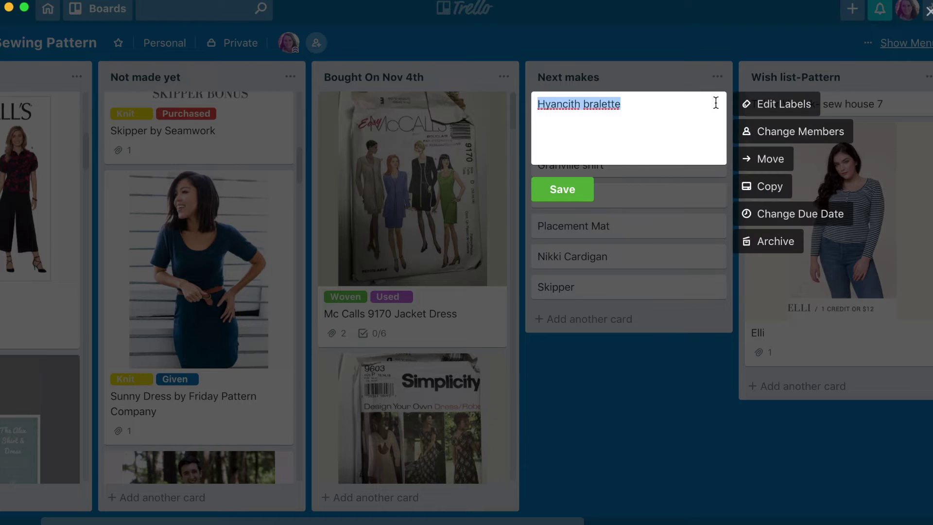
left_click(764, 244)
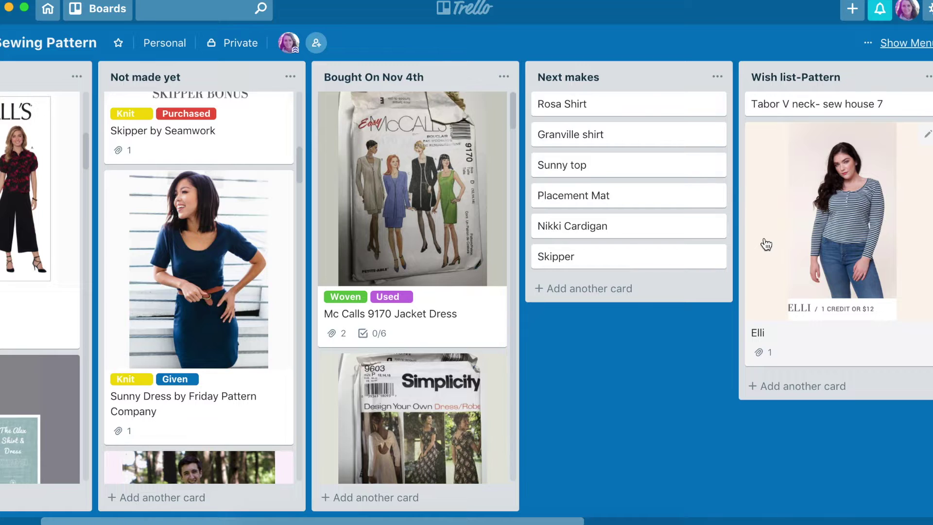
- Add a card titled "Matilda Wrap Dress By Untitled Thoughts" to the Wish list-Pattern list
scroll(766, 244, "right", 5)
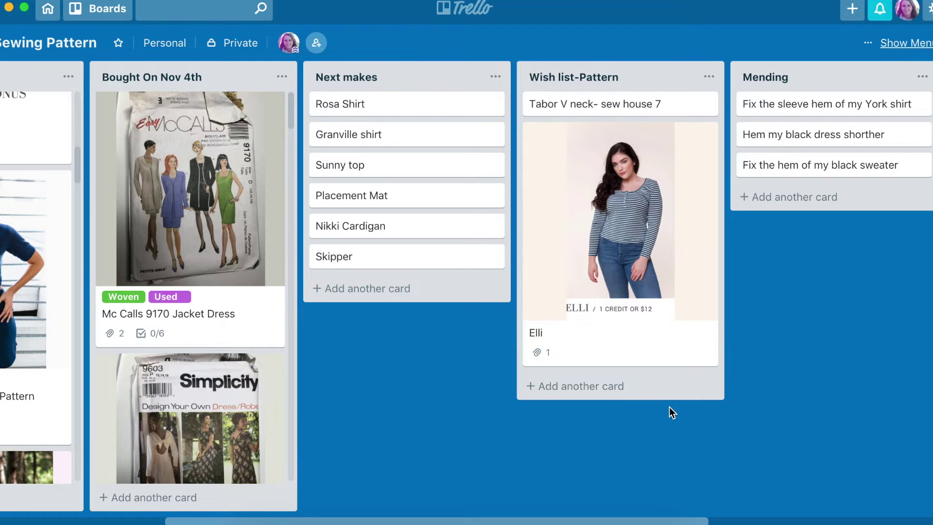
left_click(554, 385)
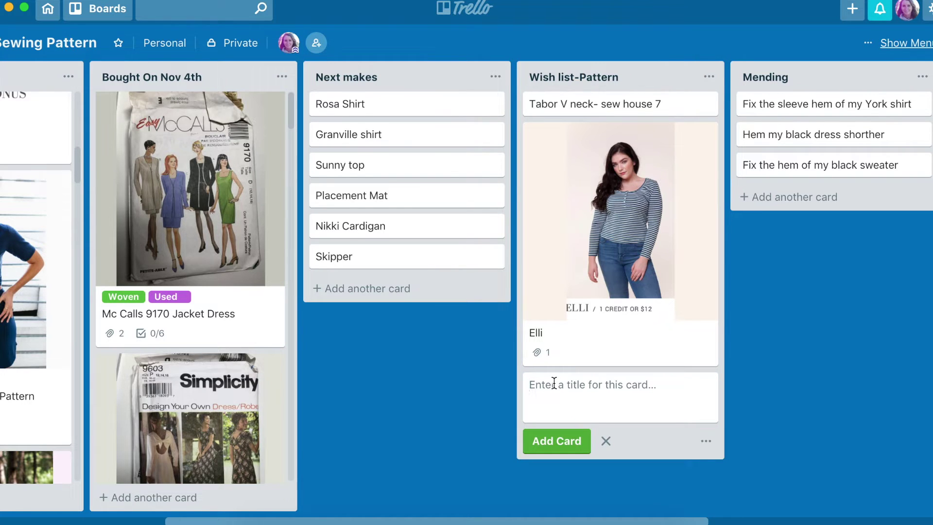
type("Matilda Wrap Dress By Untitl")
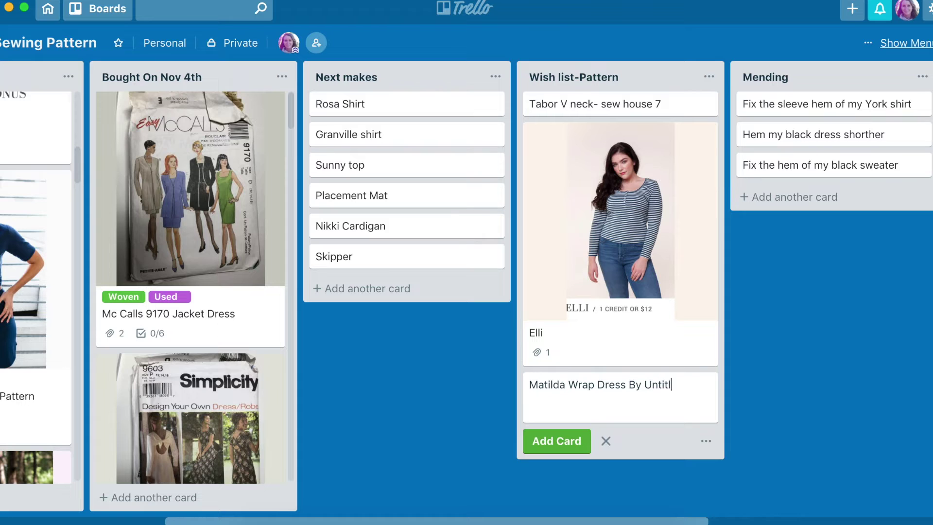
type("oughts")
key("Return")
- Attach the floral dress image "Capture d'écran, le 2018-12-31 à 14.08.27.png" from the computer to the Matilda Wrap Dress card
left_click(637, 395)
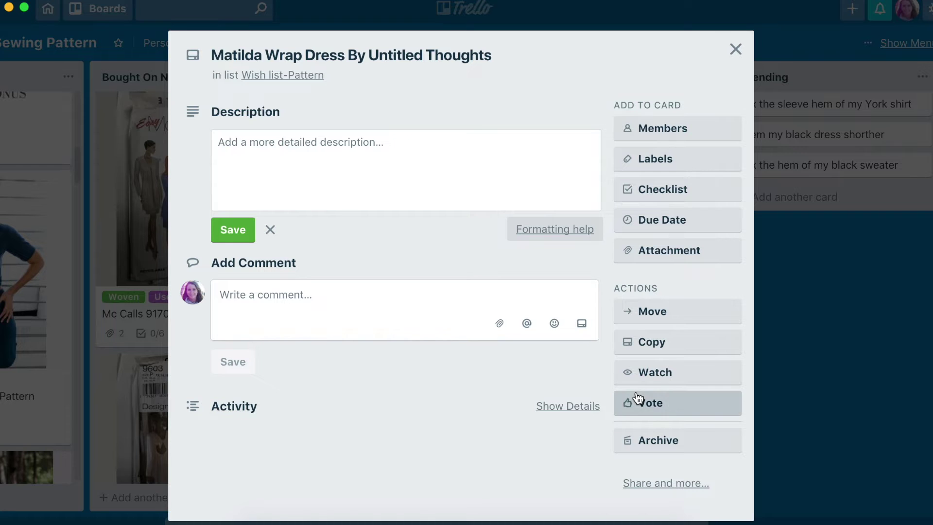
left_click(662, 251)
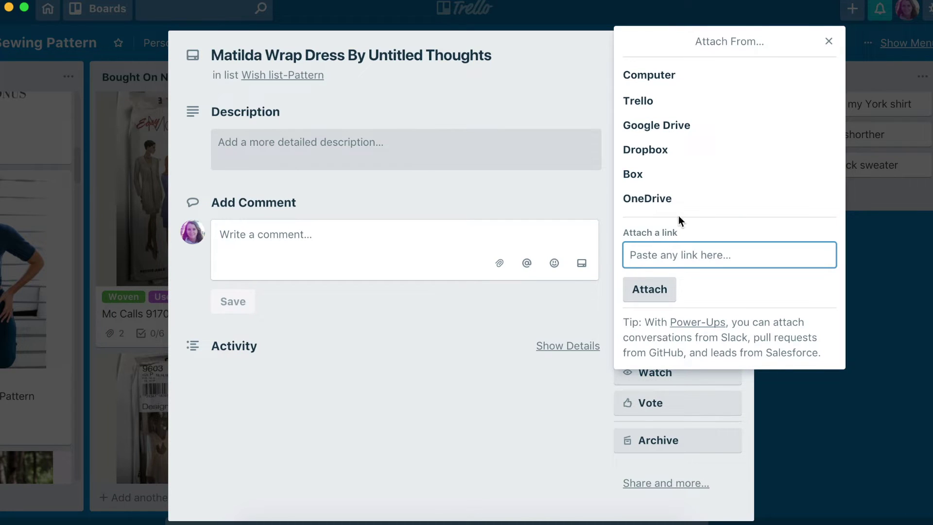
left_click(691, 74)
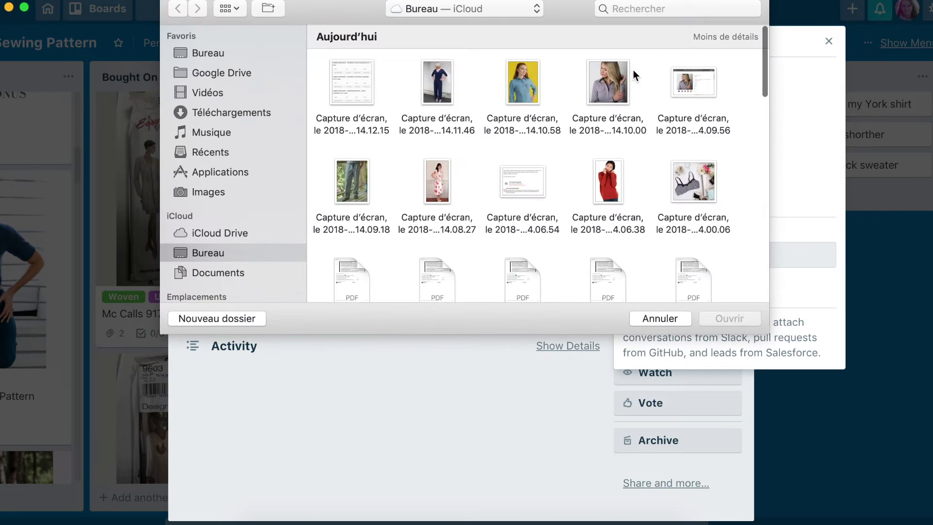
double_click(437, 186)
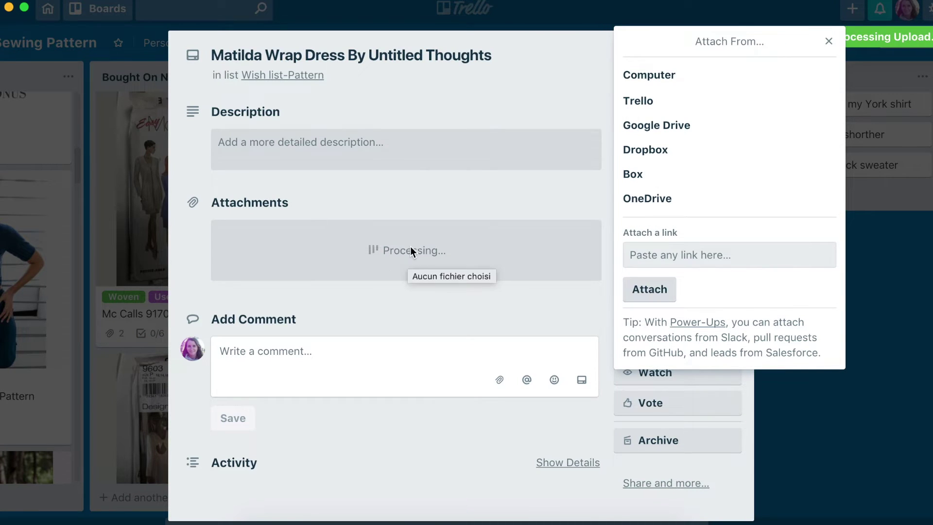
left_click(828, 42)
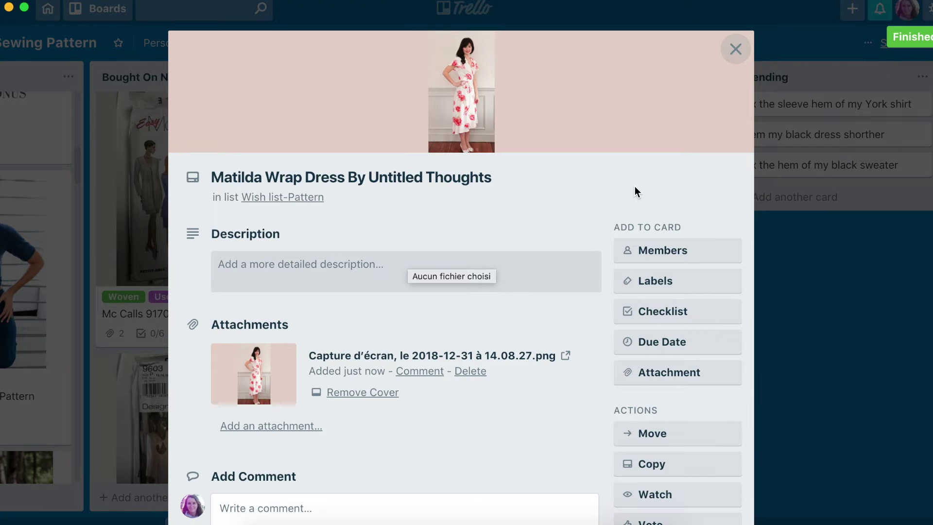
- Open the label choices for the Matilda Wrap Dress card, and close the card
left_click(646, 281)
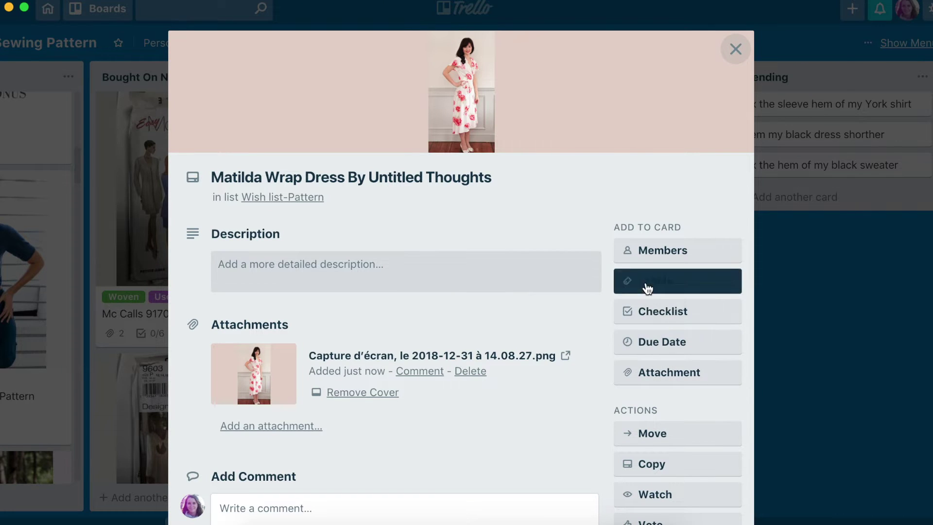
left_click(725, 146)
key("Escape")
left_click(670, 314)
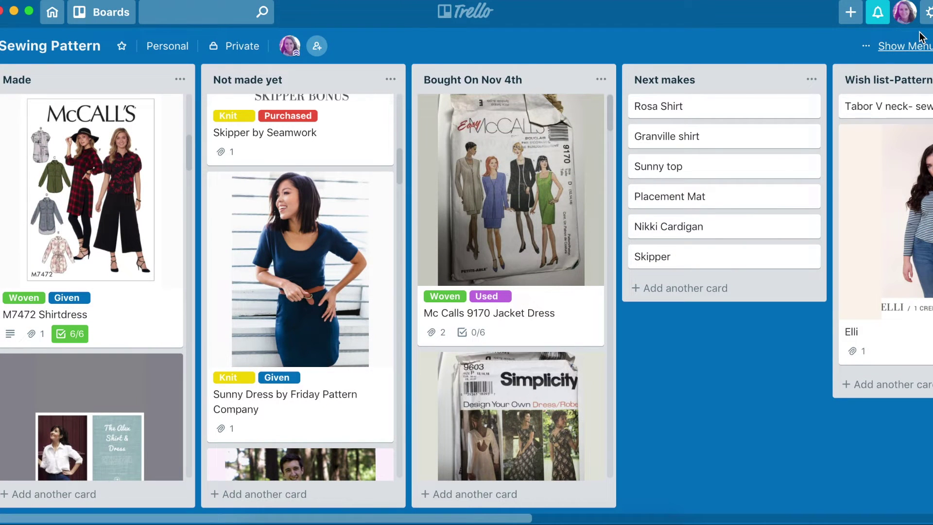
- Filter the board to show only cards with the Knit label
left_click(902, 49)
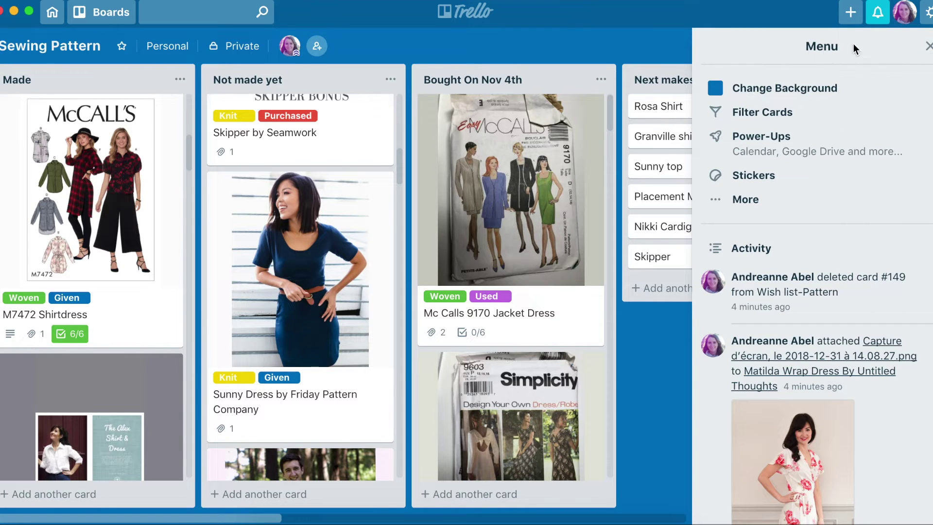
left_click(755, 120)
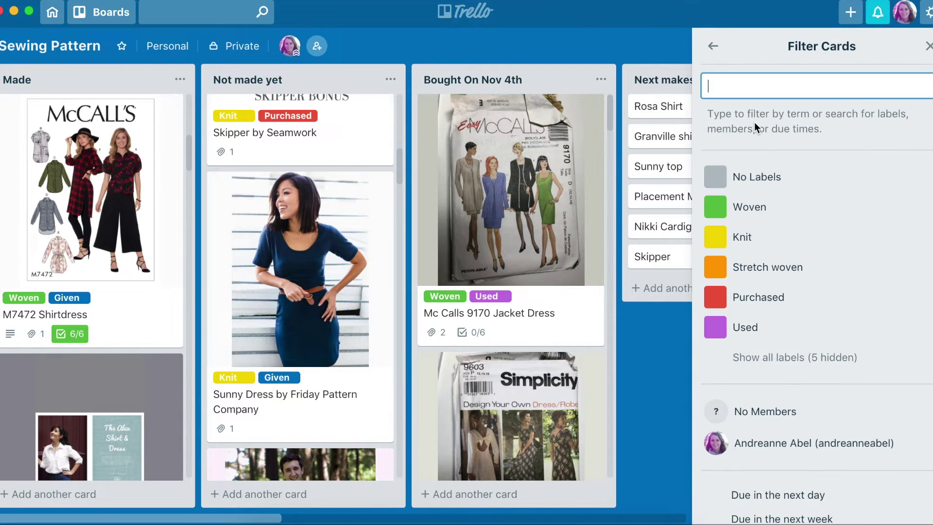
left_click(753, 239)
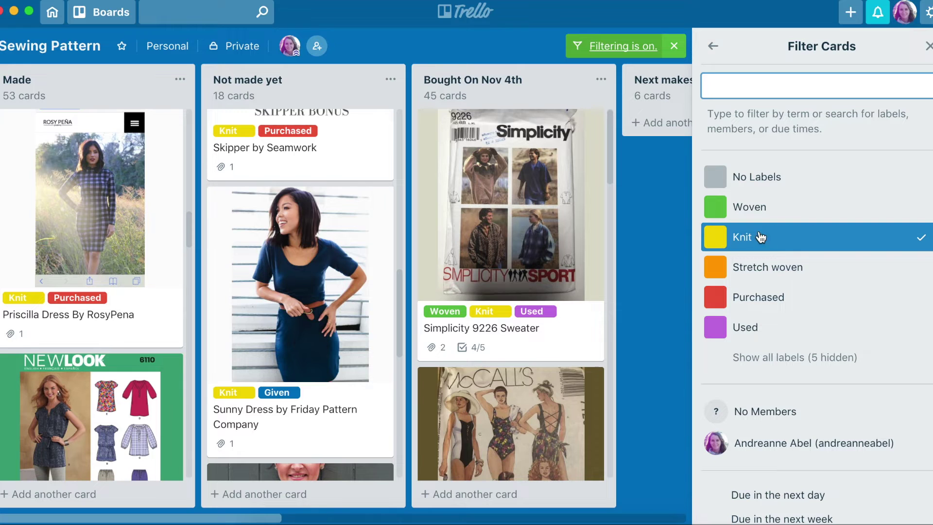
- Examine the Knit-labelled cards in the Made, Not made yet and Bought On Nov 4th lists
scroll(83, 250, "up", 2)
scroll(83, 251, "up", 7)
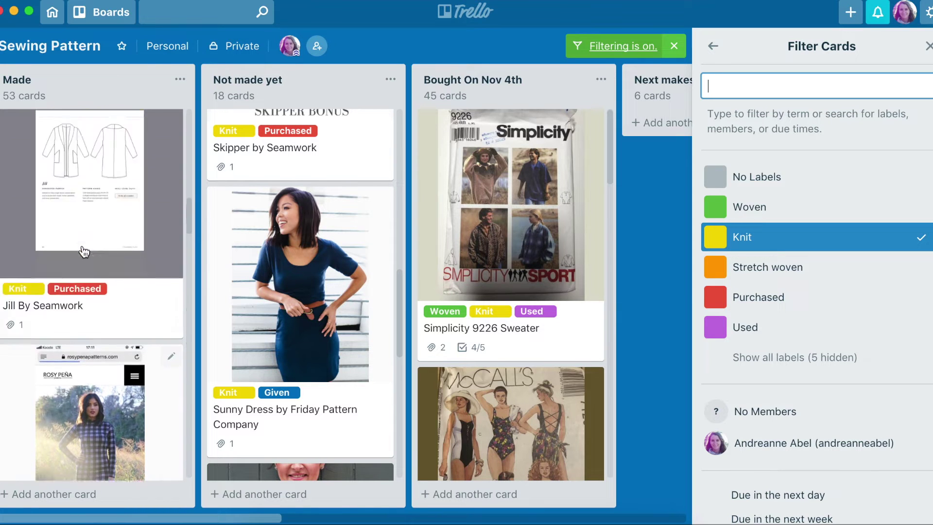
scroll(245, 225, "up", 8)
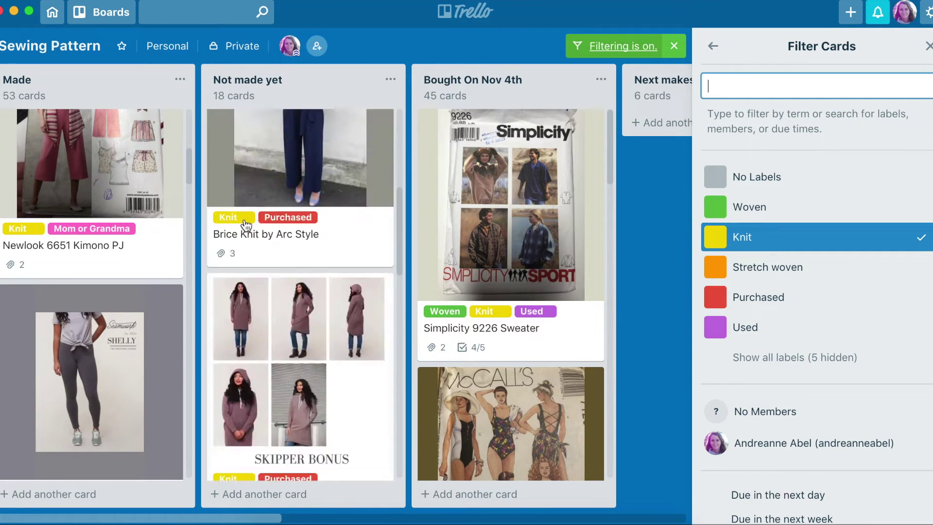
scroll(125, 260, "up", 5)
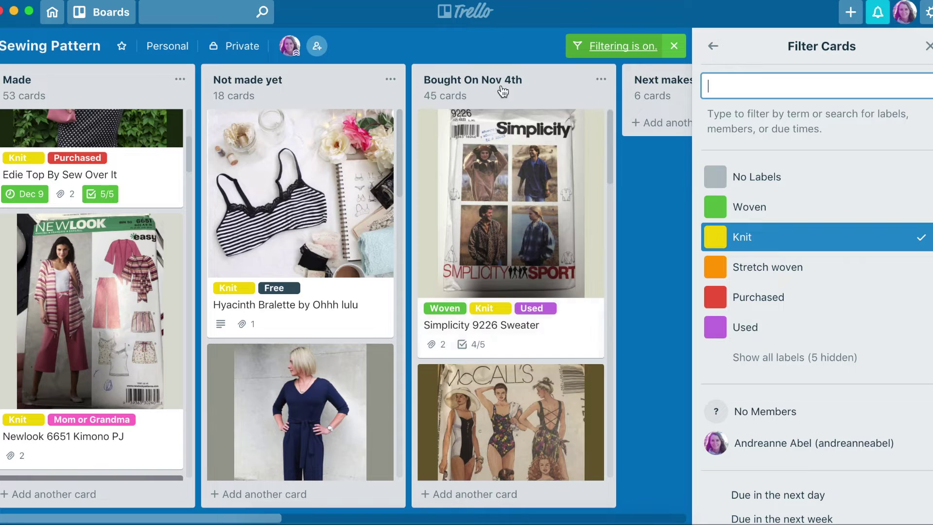
scroll(491, 180, "down", 10)
scroll(487, 174, "down", 3)
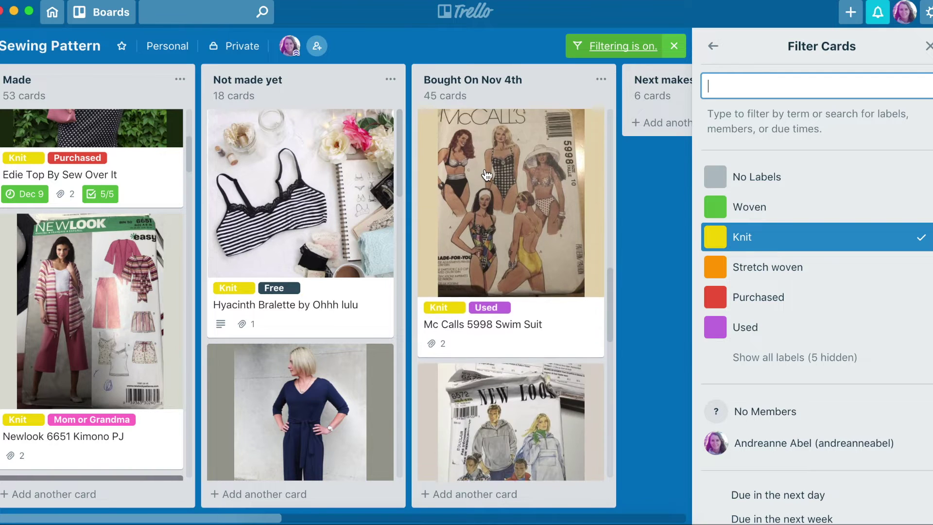
scroll(487, 175, "up", 5)
scroll(487, 175, "down", 5)
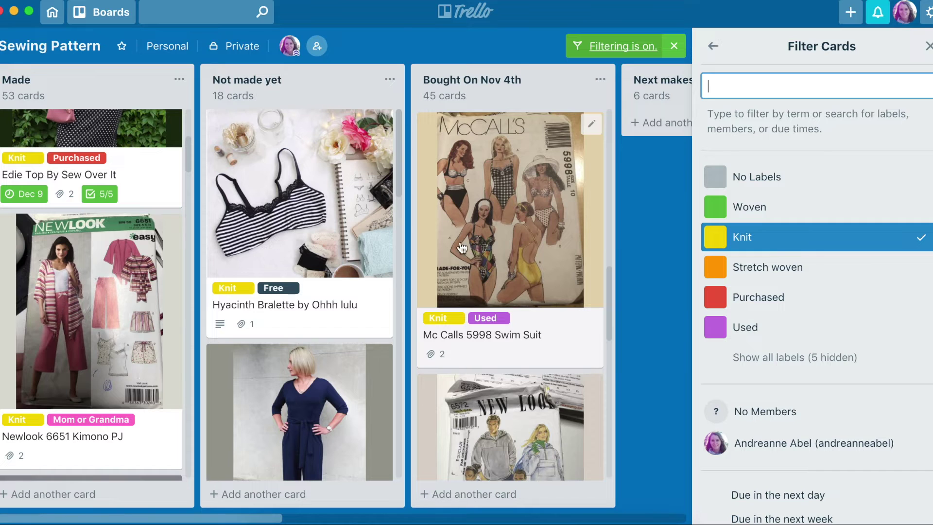
scroll(507, 259, "down", 2)
scroll(507, 258, "down", 4)
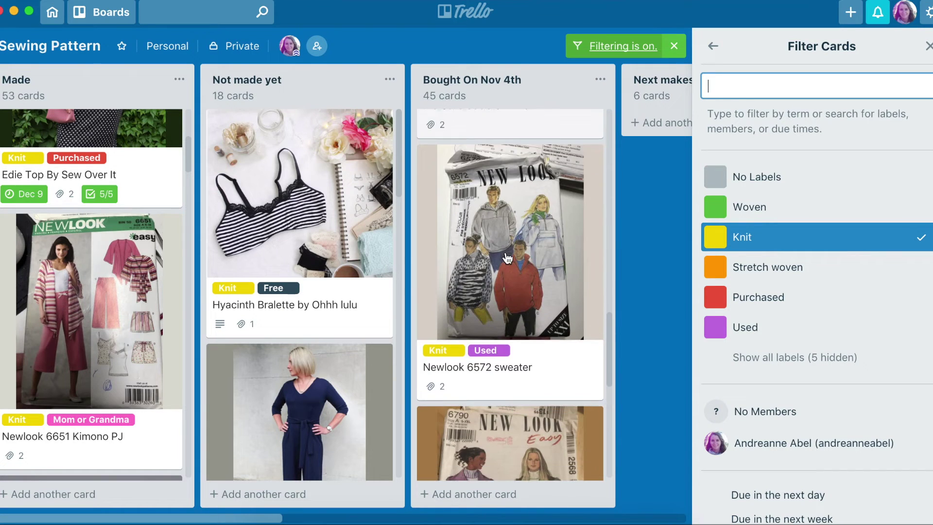
scroll(235, 403, "down", 3)
scroll(235, 410, "down", 1)
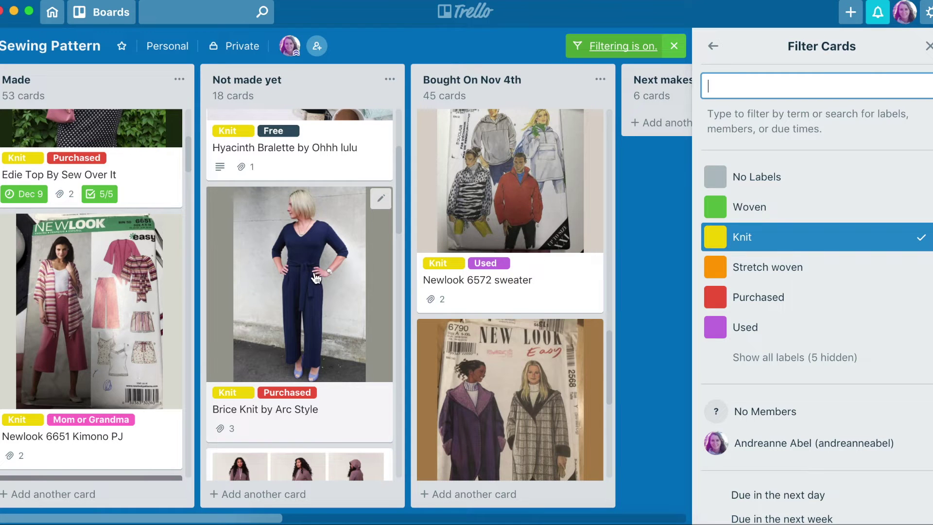
scroll(316, 278, "down", 6)
scroll(316, 278, "down", 10)
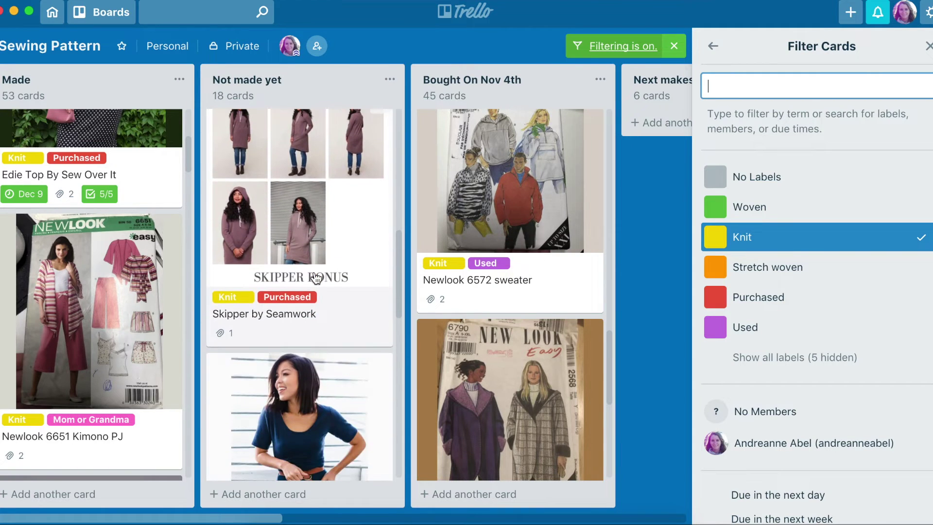
scroll(93, 351, "down", 10)
scroll(93, 352, "down", 10)
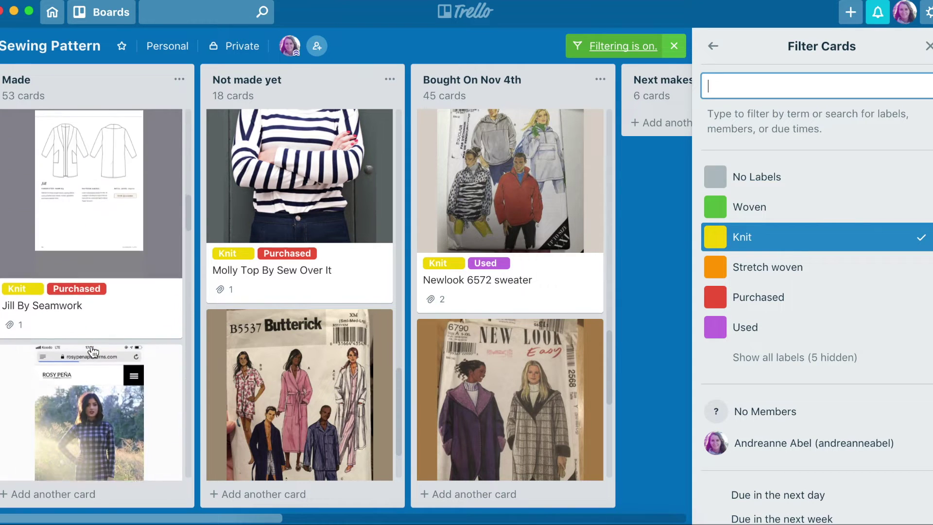
scroll(92, 352, "down", 10)
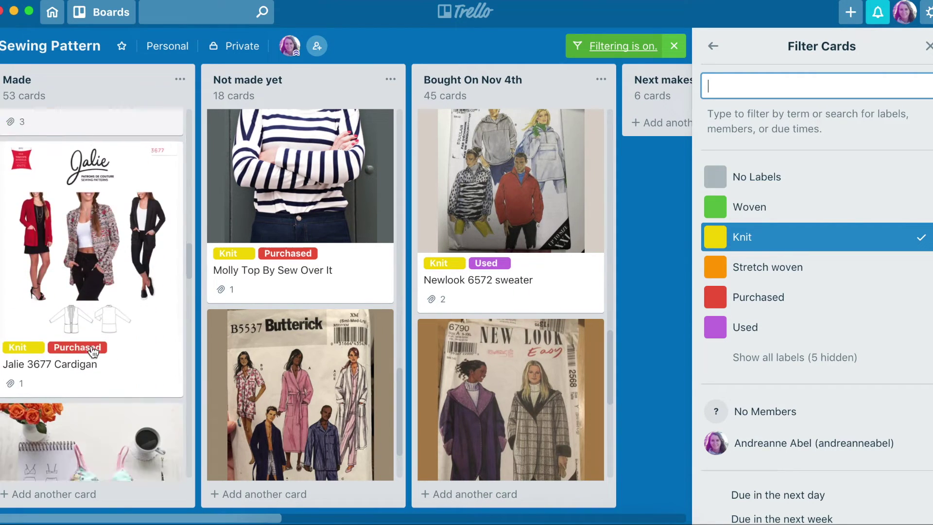
scroll(92, 352, "down", 3)
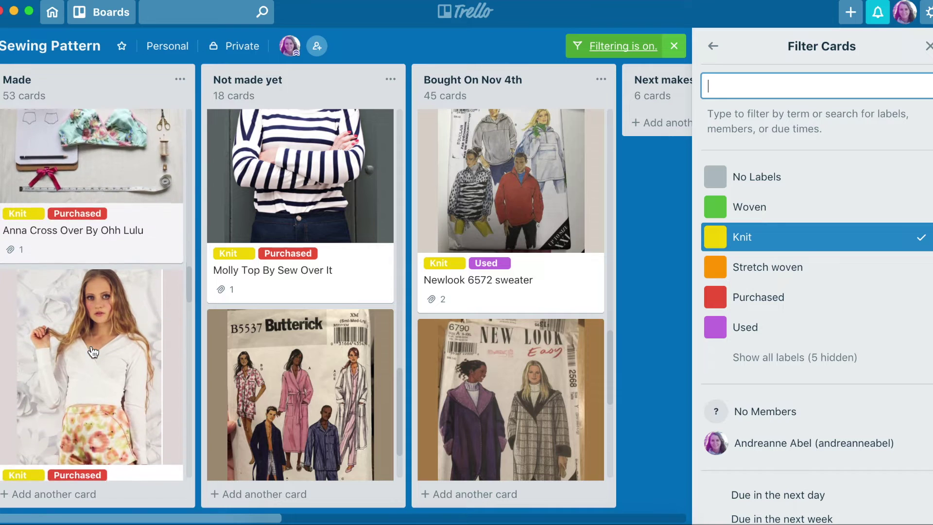
- Switch the card filter from Knit to Stretch woven and look through the matching cards in the Made list
left_click(812, 266)
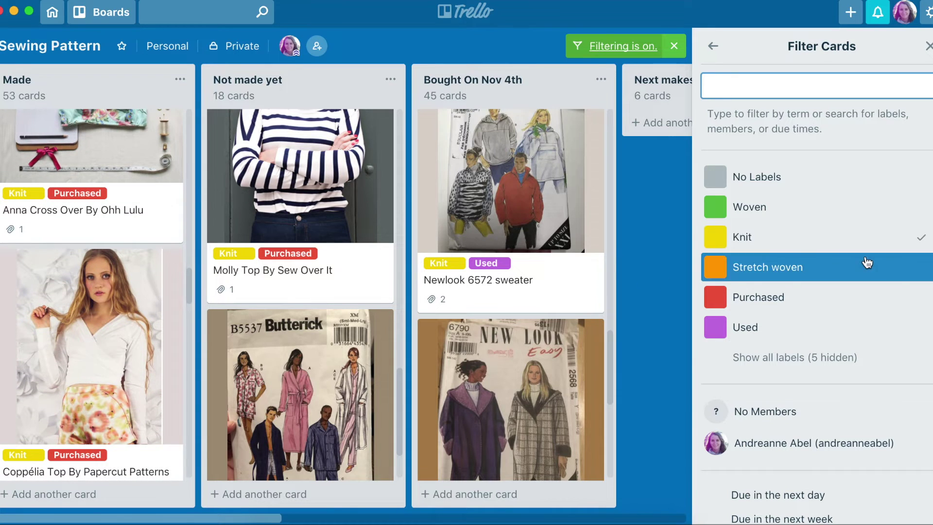
left_click(901, 246)
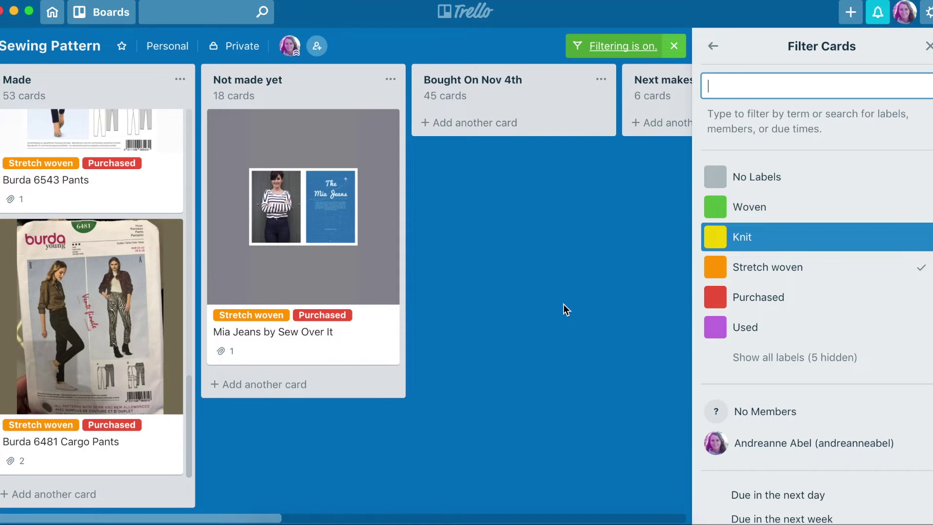
scroll(20, 308, "up", 3)
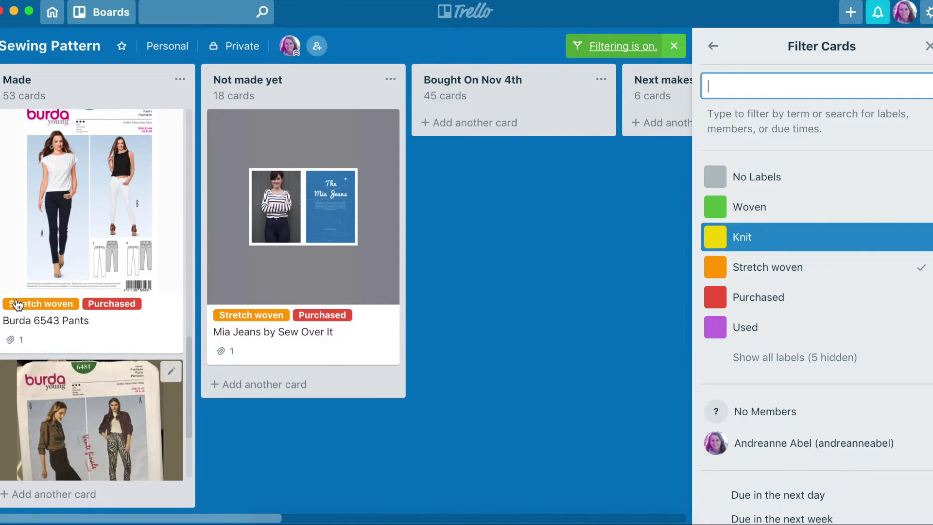
scroll(88, 369, "down", 3)
scroll(81, 335, "right", 1)
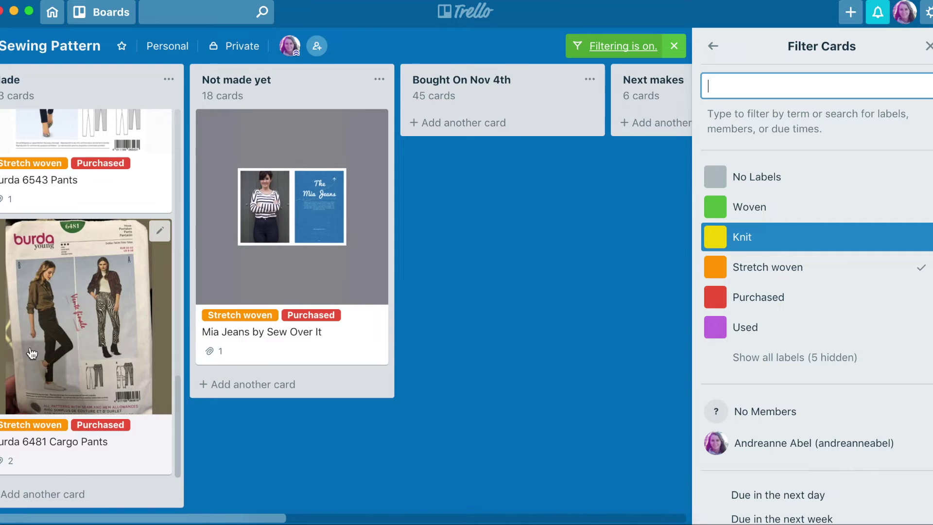
scroll(81, 336, "left", 1)
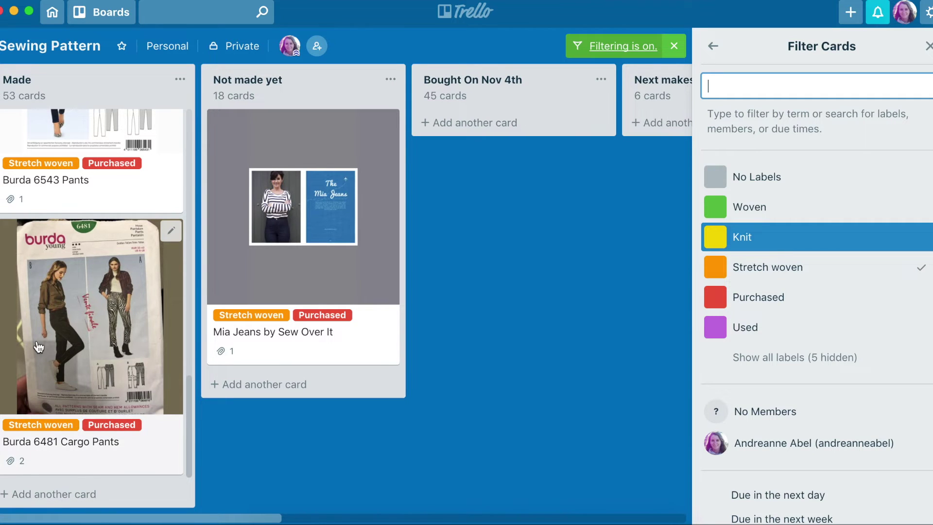
scroll(39, 347, "up", 6)
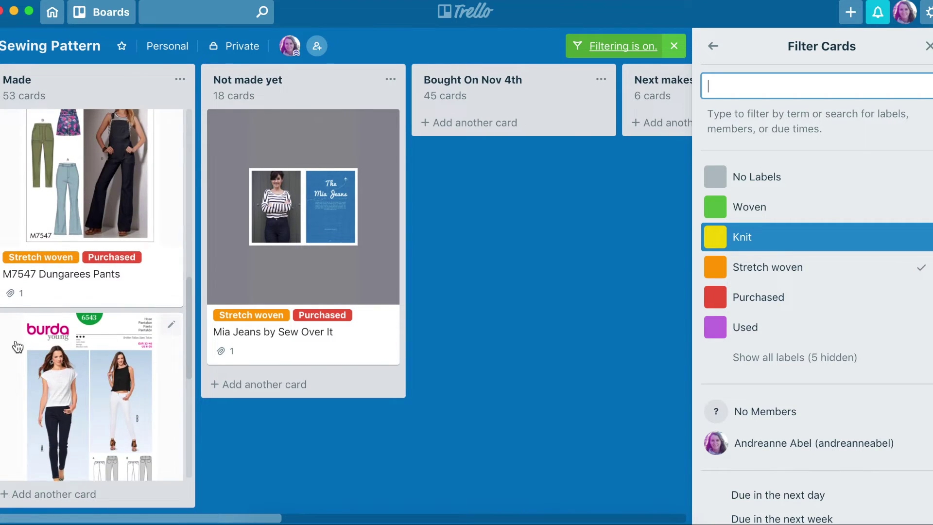
scroll(59, 362, "up", 5)
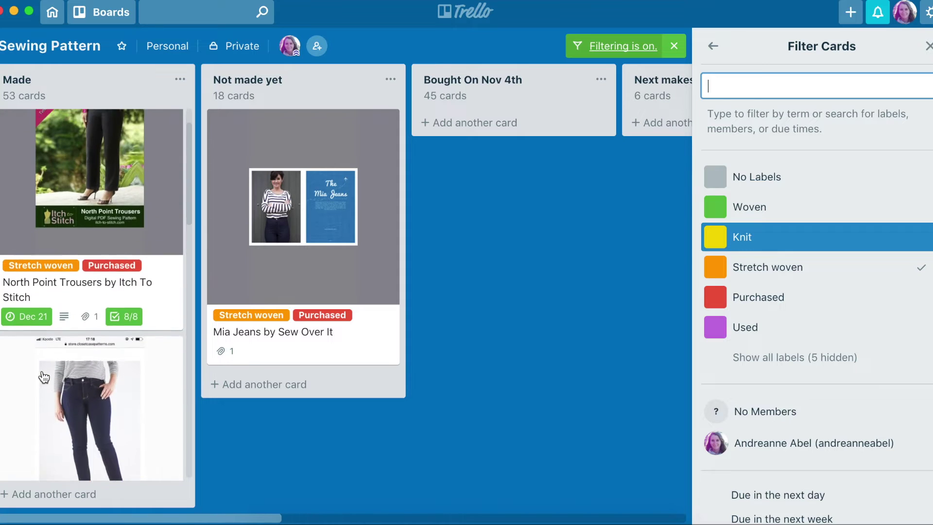
- Replace the Stretch woven filter with the Mom or Grandma label
left_click(777, 266)
scroll(848, 241, "down", 3)
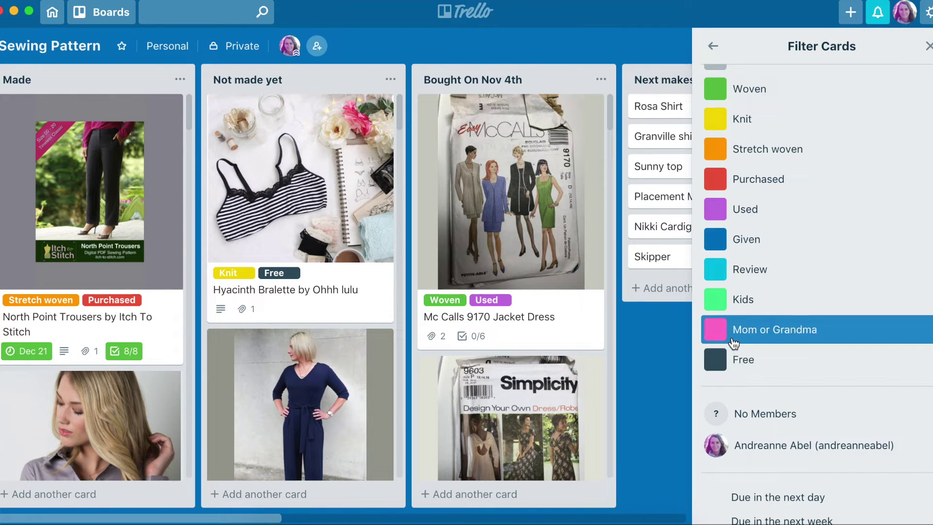
left_click(733, 343)
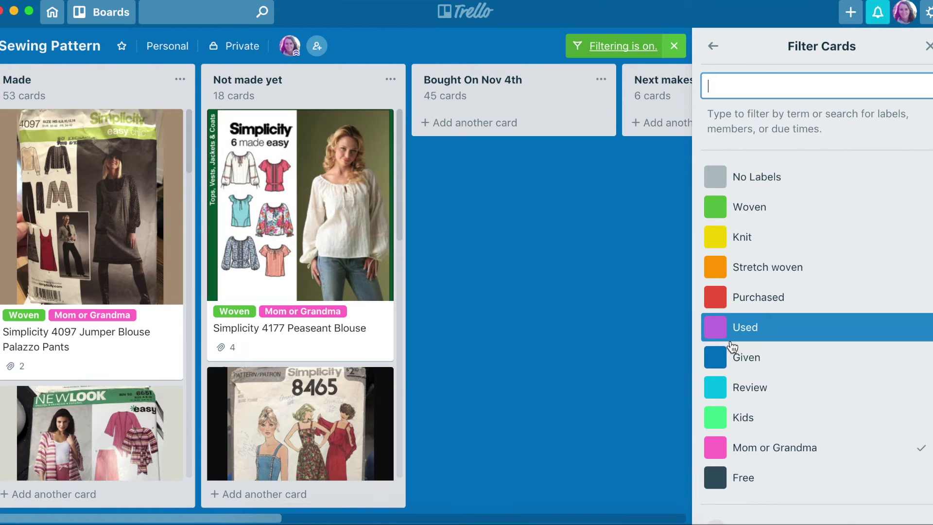
- Look through the Mom or Grandma cards in the Made and Not made yet lists, and clear and close the filter
scroll(209, 438, "down", 3)
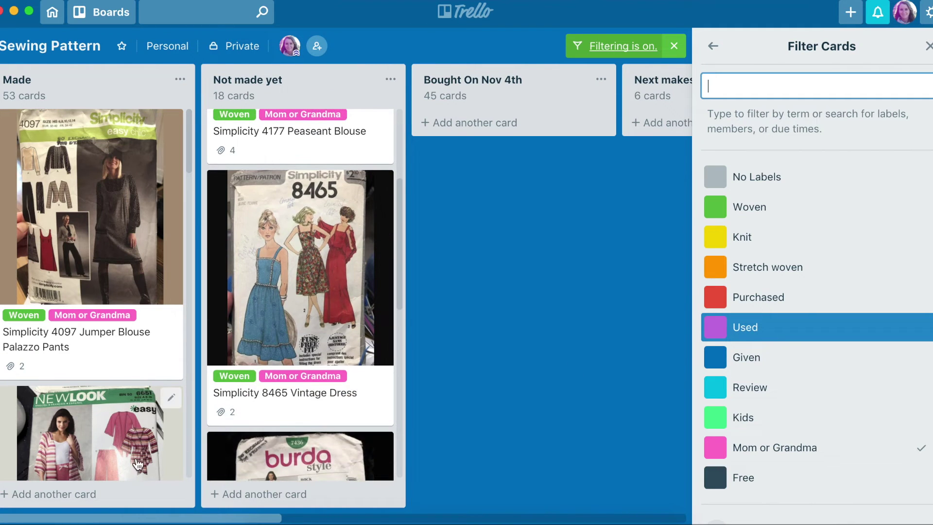
scroll(136, 467, "down", 6)
scroll(136, 468, "down", 3)
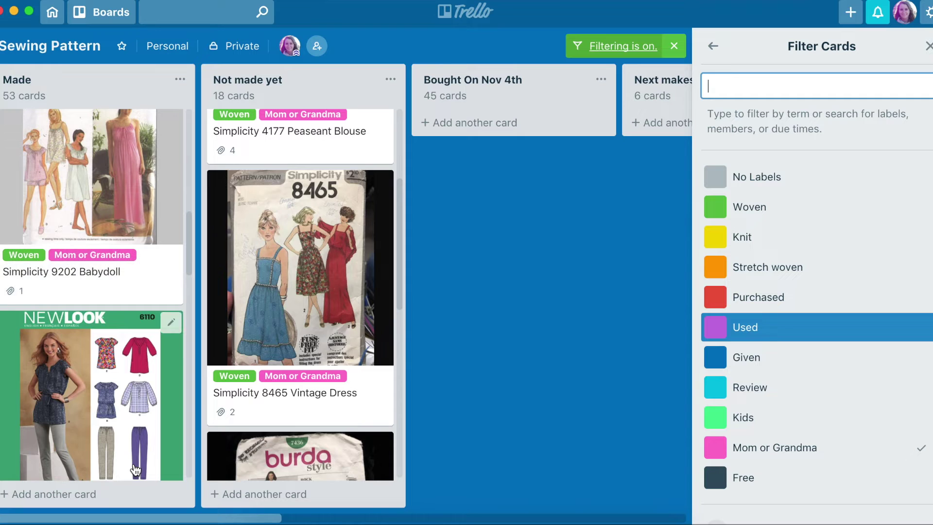
scroll(275, 456, "down", 8)
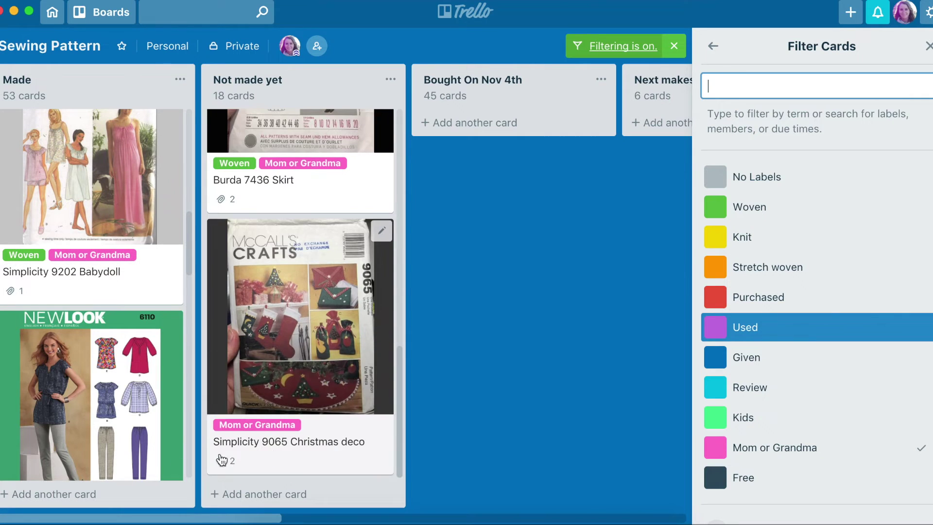
scroll(135, 455, "down", 10)
scroll(134, 456, "down", 9)
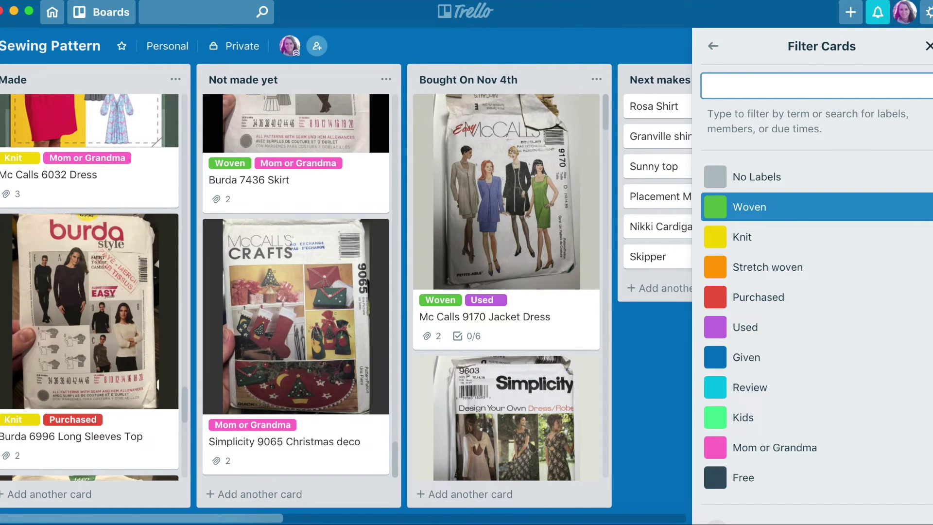
key("Escape")
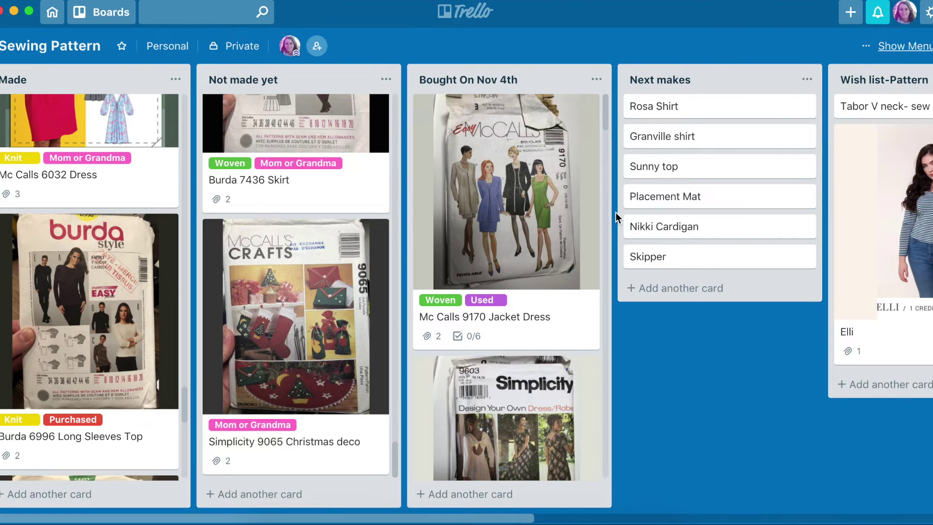
- Open the Strathcona Henley by Thread Theory card in the Not made yet list and review its attachments and checklist
scroll(249, 309, "up", 10)
scroll(249, 310, "down", 3)
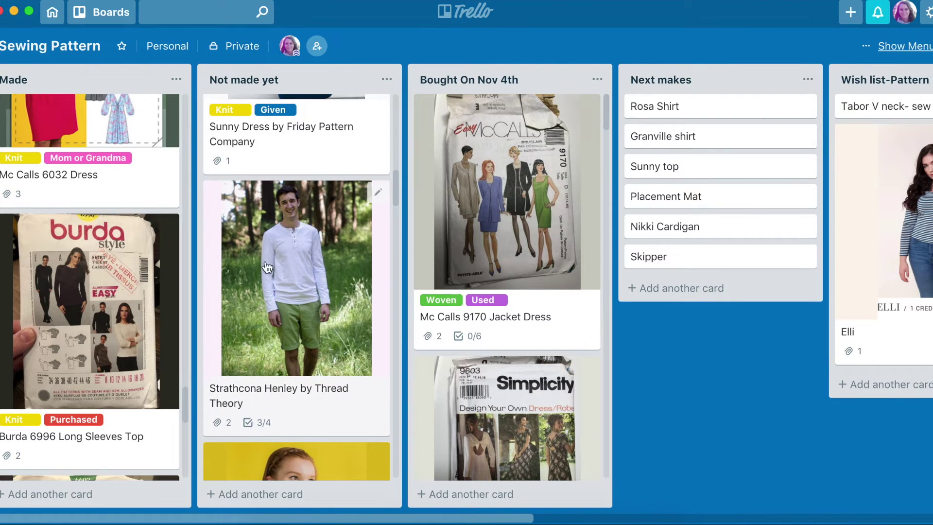
left_click(291, 331)
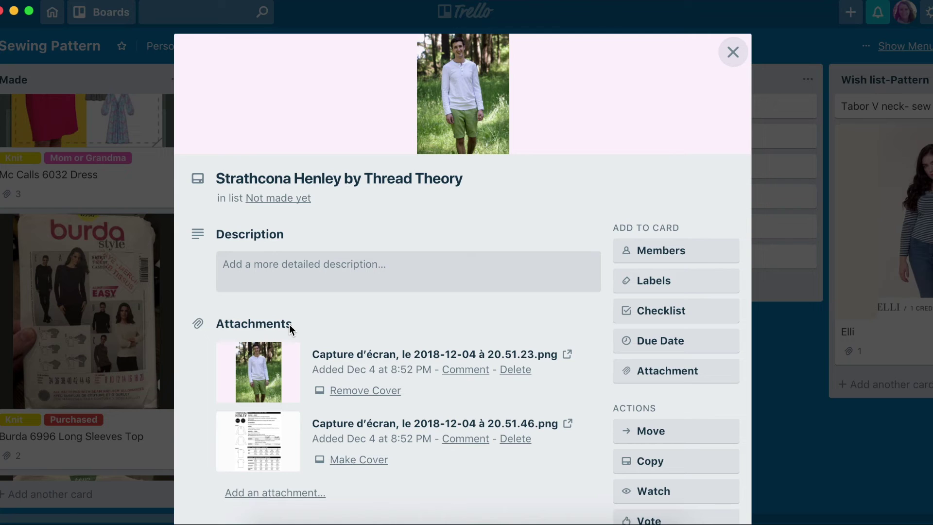
scroll(289, 331, "down", 6)
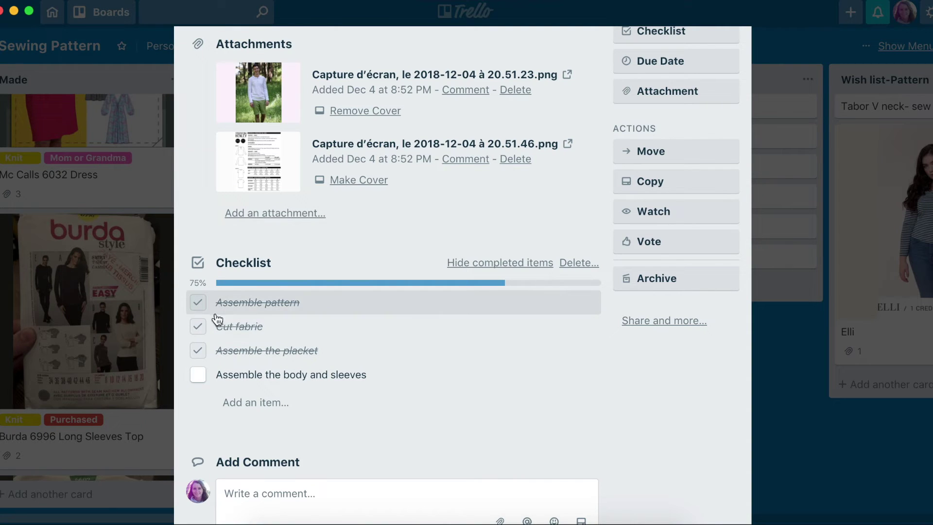
scroll(301, 310, "up", 2)
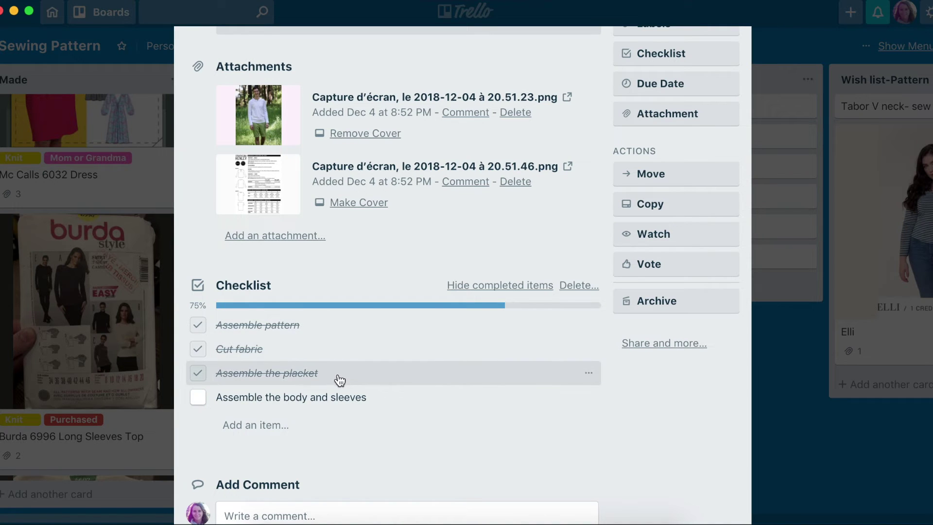
scroll(369, 284, "up", 5)
scroll(666, 72, "up", 1)
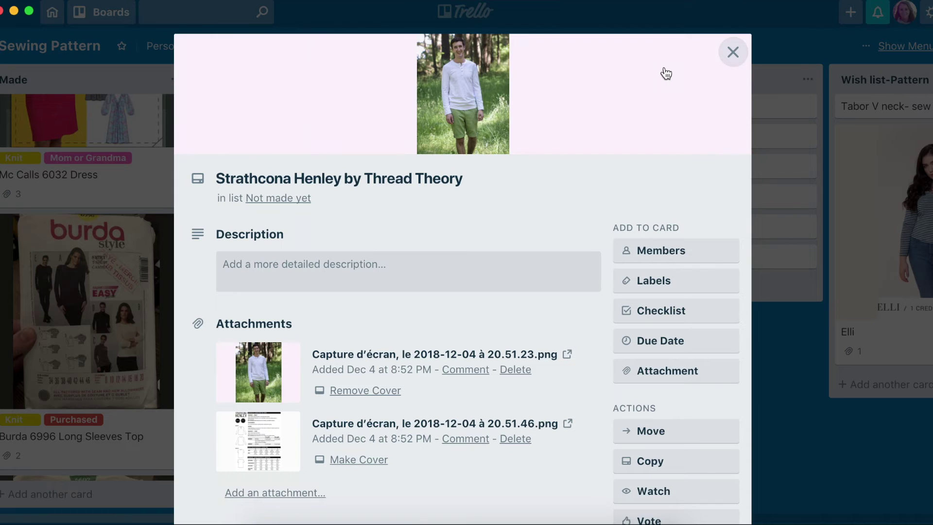
- Close the Strathcona Henley card and move it to the first position of the Not made yet list
left_click(725, 62)
scroll(354, 236, "up", 5)
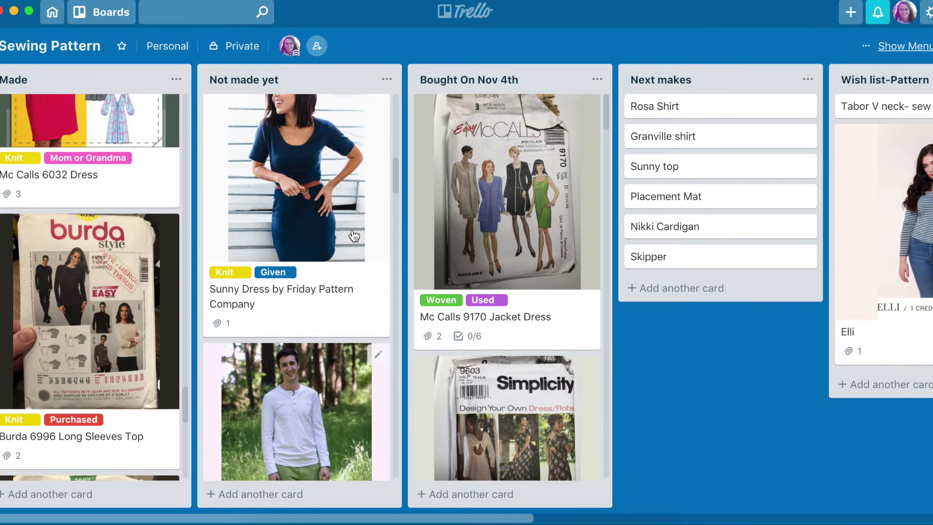
scroll(354, 236, "down", 2)
left_click_drag(270, 384, 260, 111)
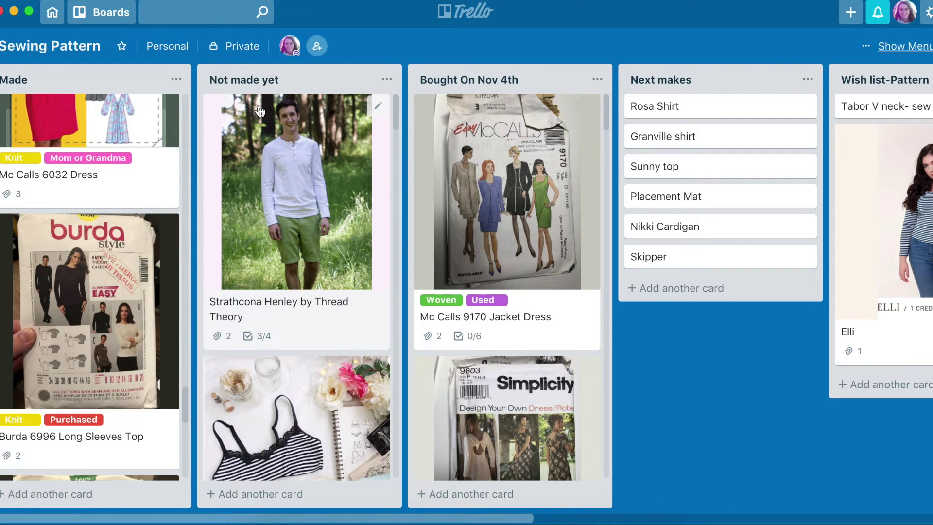
- Move the Hyacinth Bralette by Ohhh lulu card from Not made yet to the Made list, directly below Mc Calls 6032 Dress
scroll(232, 329, "down", 3)
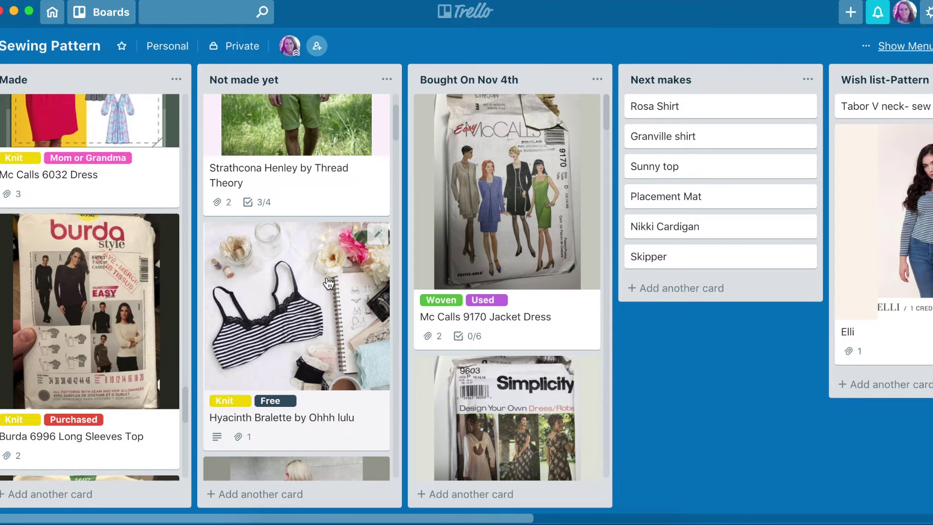
left_click_drag(314, 299, 72, 268)
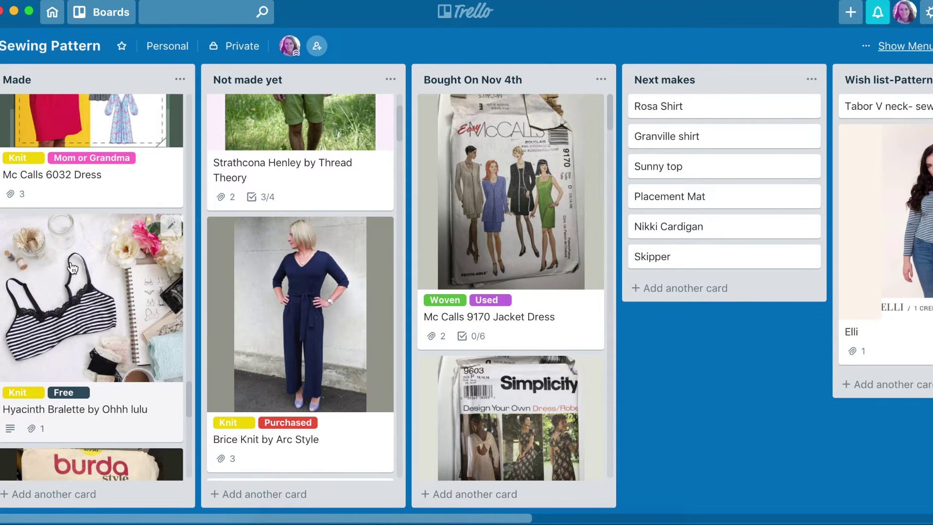
scroll(334, 144, "up", 3)
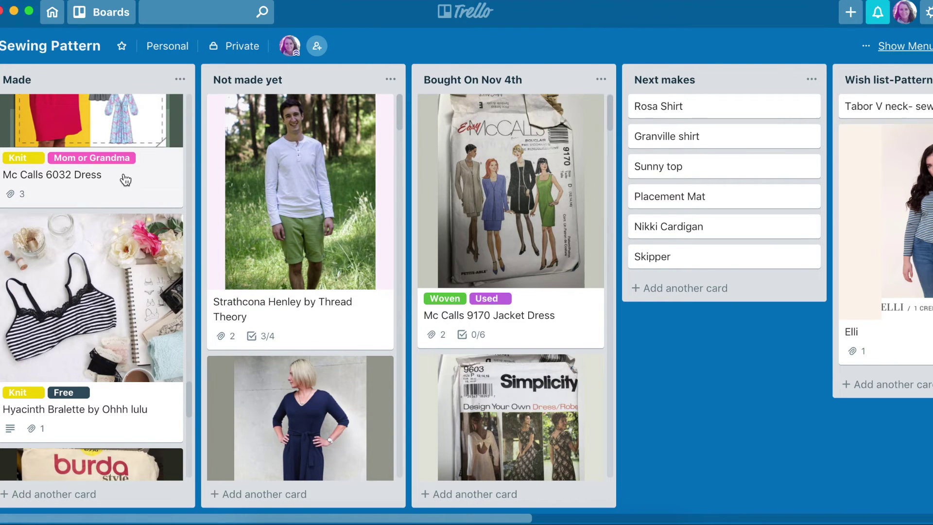
- Look through the pattern cards in the Made list
scroll(121, 177, "down", 10)
scroll(125, 180, "up", 4)
scroll(126, 180, "up", 6)
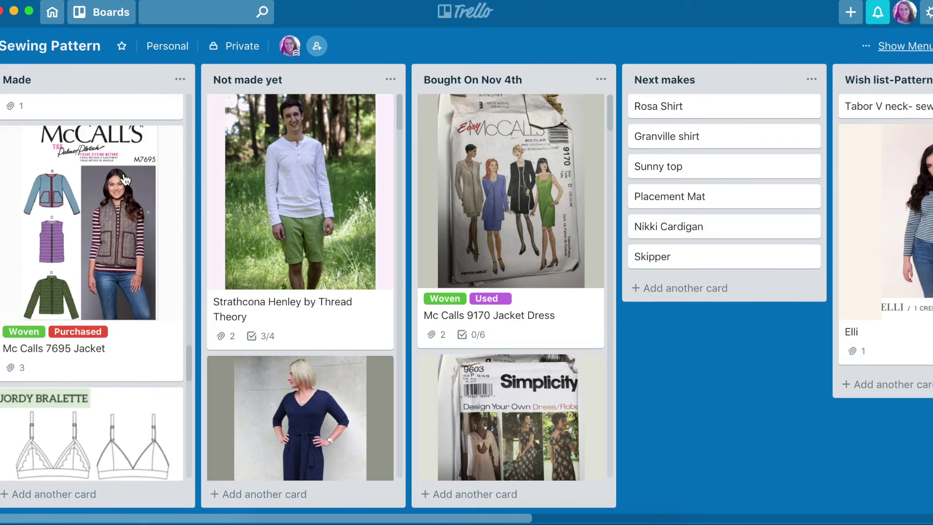